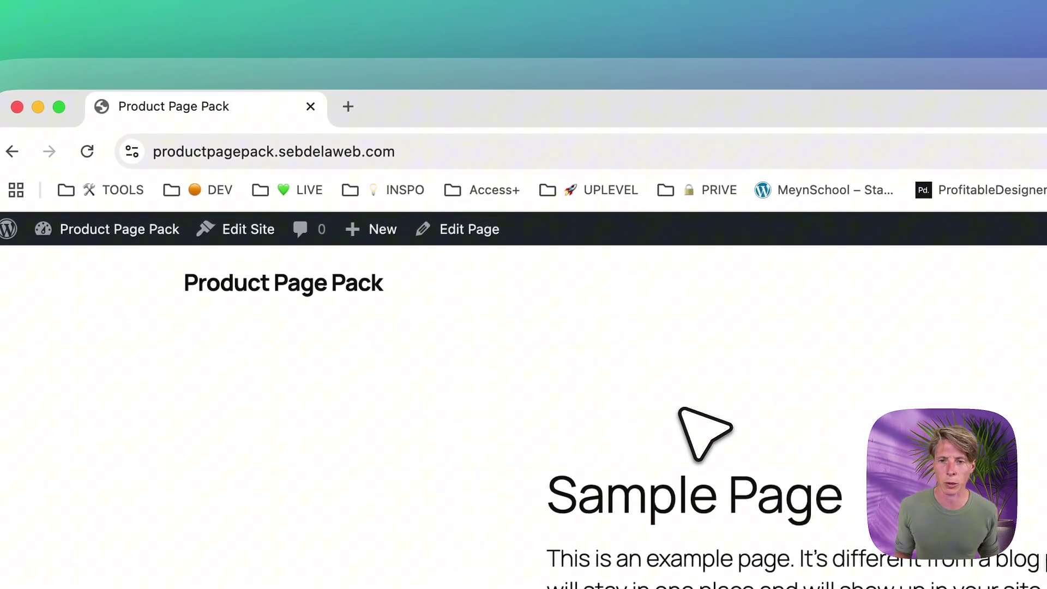
Search the web for 'flatsome down' and open the Flatsome theme page on ThemeForest
{"action": "left_click", "coordinate": [679, 409]}
{"action": "key", "text": "ctrl+t"}
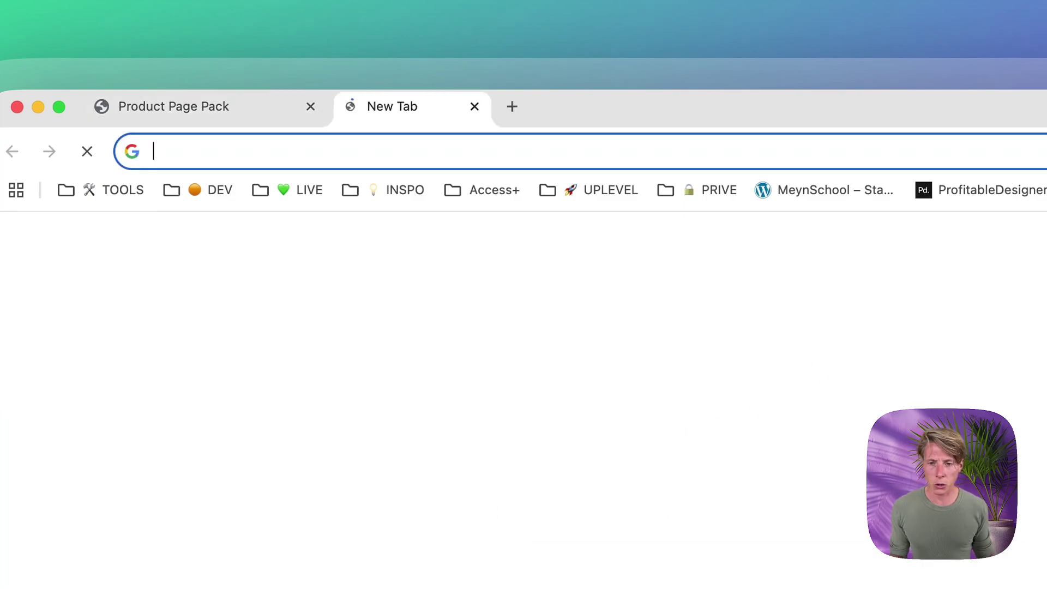
{"action": "type", "text": "flatsome down"}
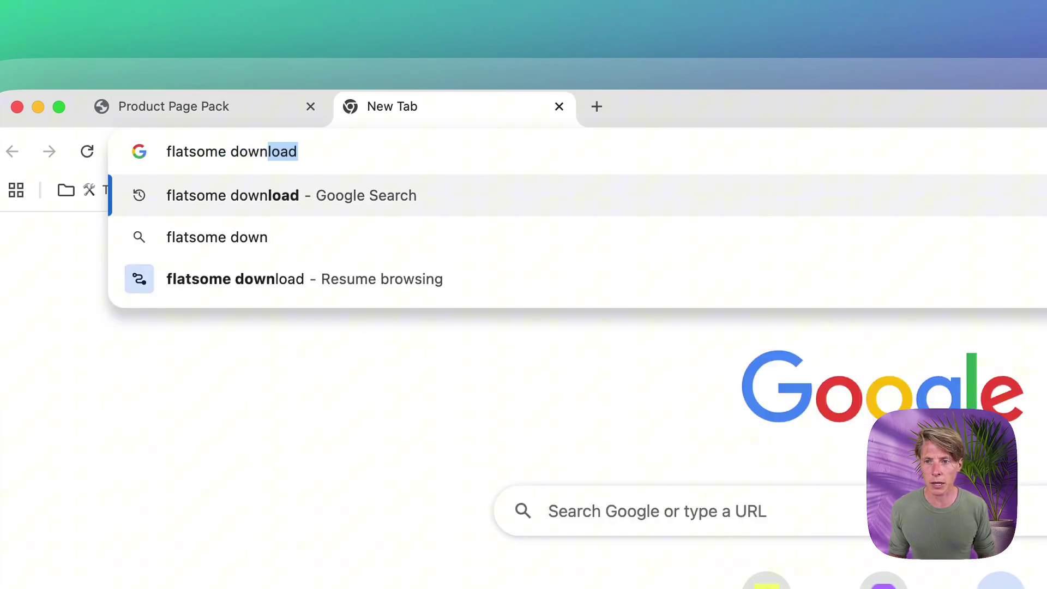
{"action": "key", "text": "Return"}
{"action": "left_click", "coordinate": [615, 447]}
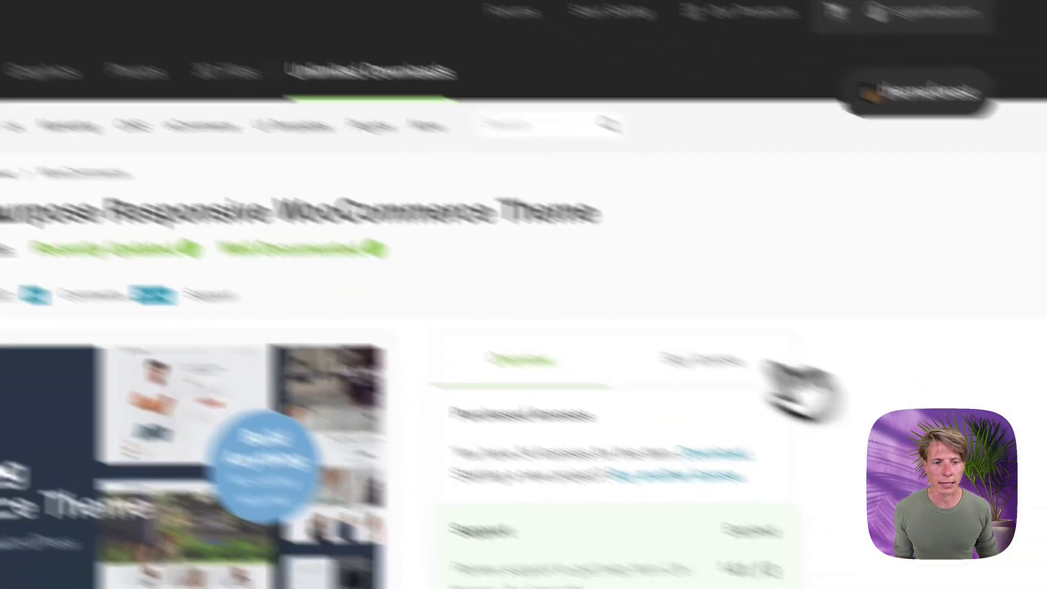
From the purchased licences' Downloads page, download Flatsome's All files & documentation package
{"action": "left_click", "coordinate": [532, 272]}
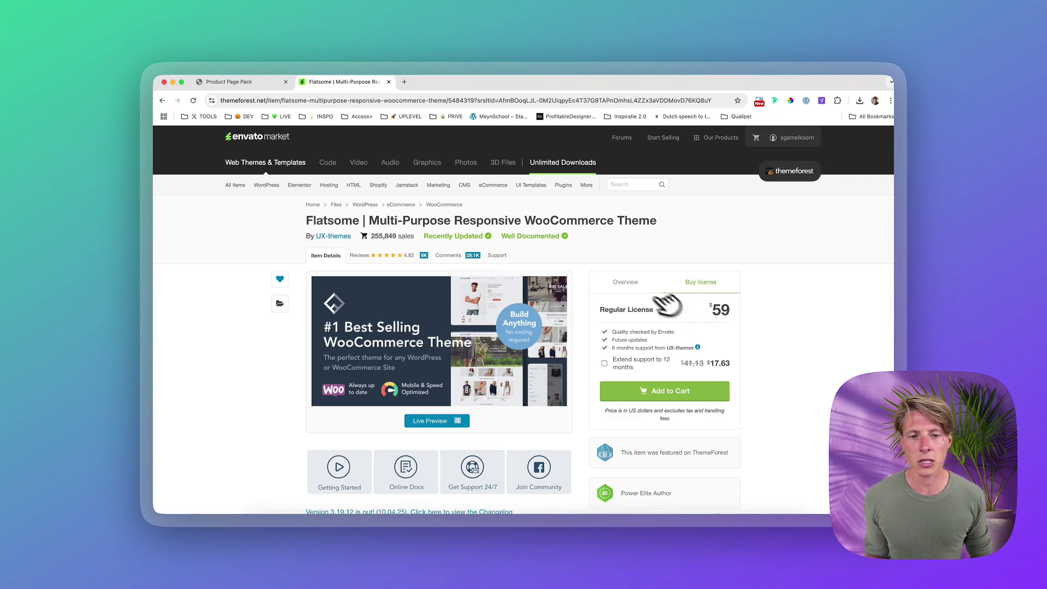
{"action": "left_click", "coordinate": [626, 282]}
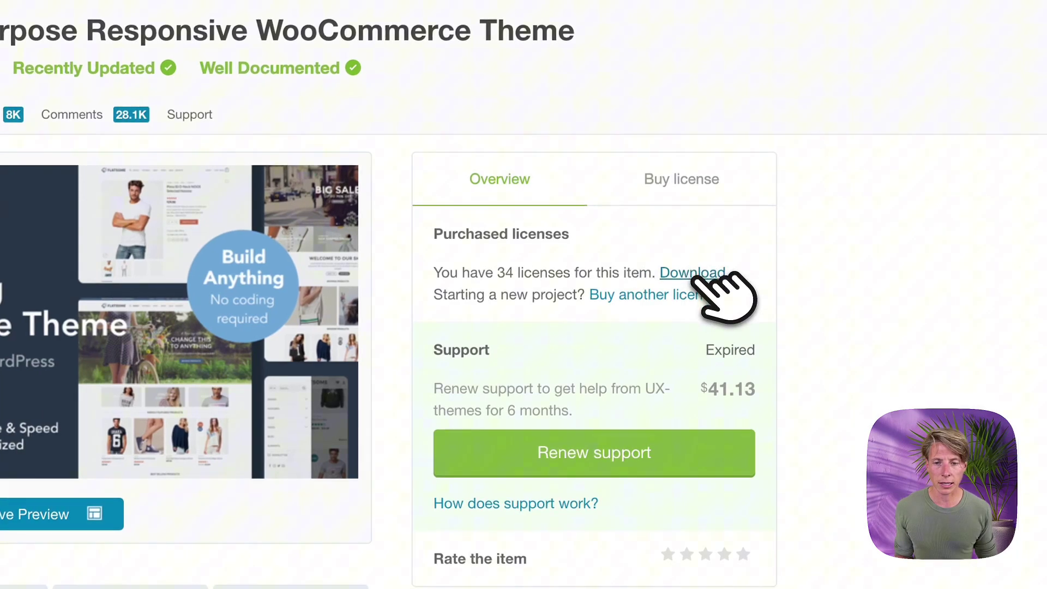
{"action": "left_click", "coordinate": [695, 276]}
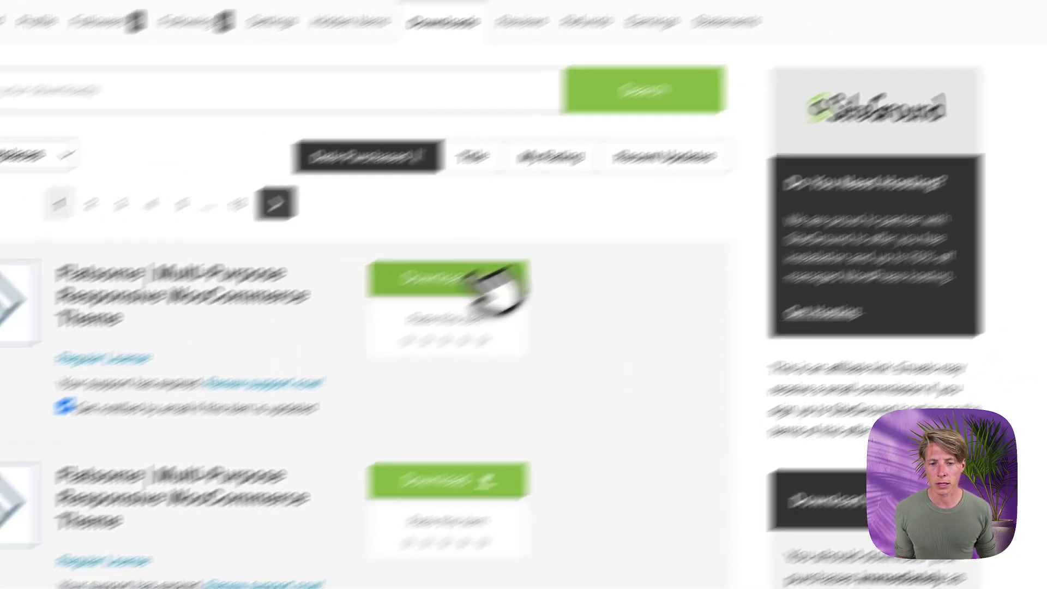
{"action": "left_click", "coordinate": [275, 380]}
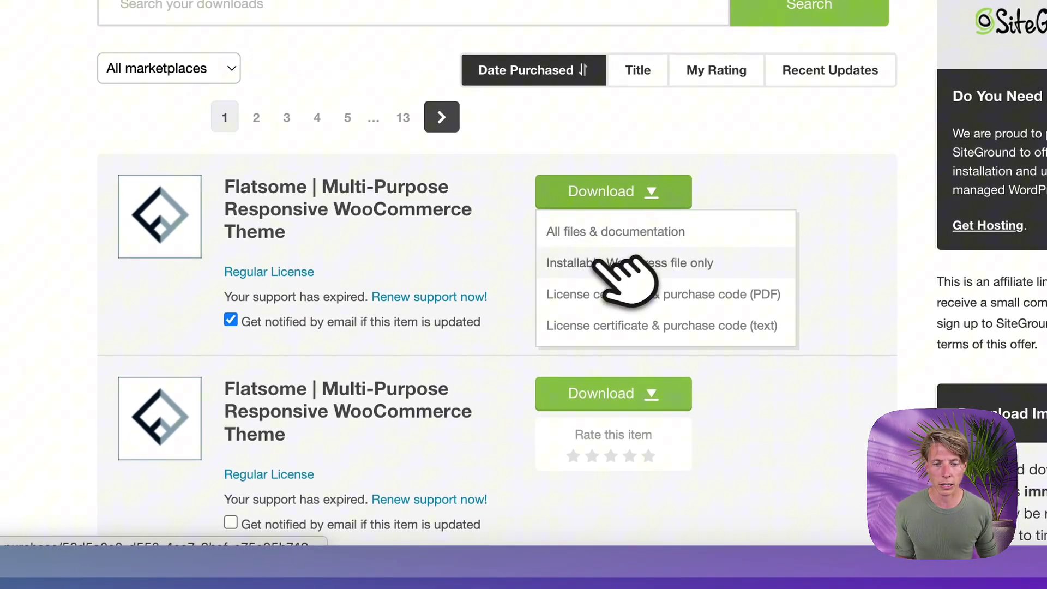
{"action": "left_click", "coordinate": [606, 231]}
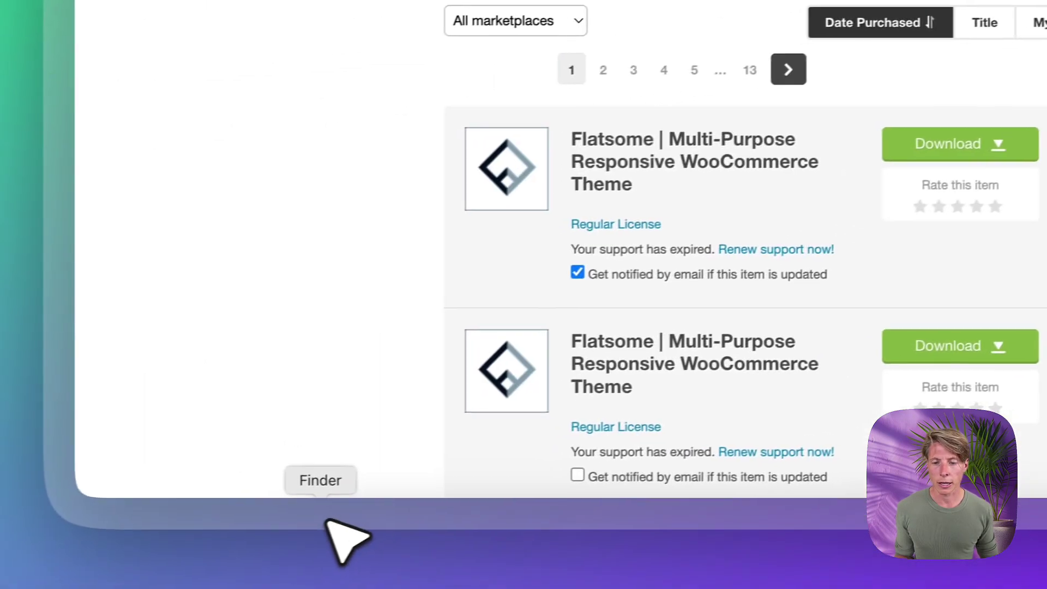
Unpack the themeforest zip in Downloads, open flatsome-main > Theme Files, and locate flatsome-3.19.12.zip and flatsome-child.zip
{"action": "left_click", "coordinate": [0, 568]}
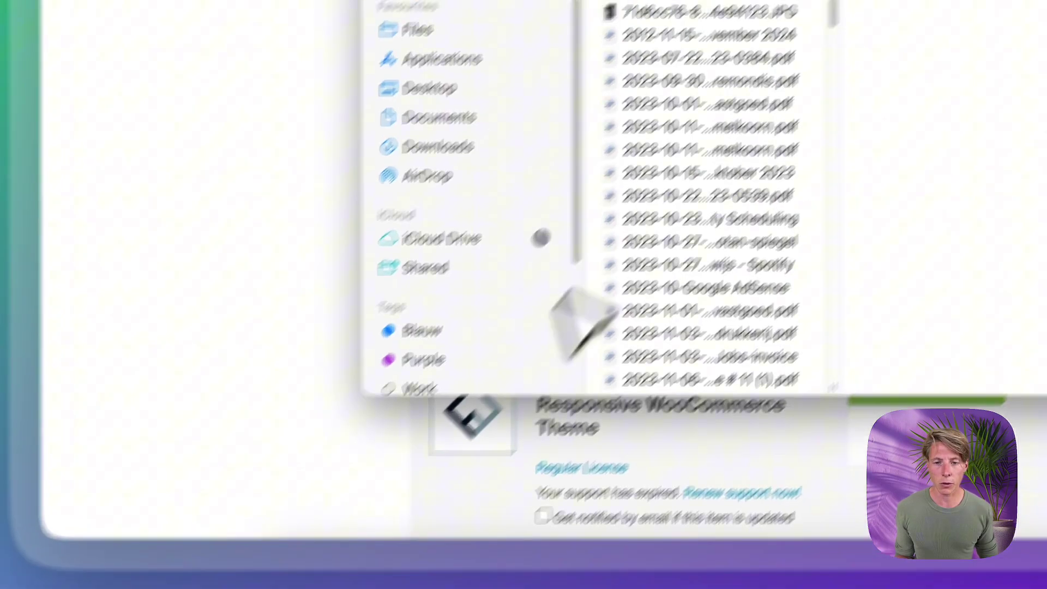
{"action": "left_click", "coordinate": [480, 146]}
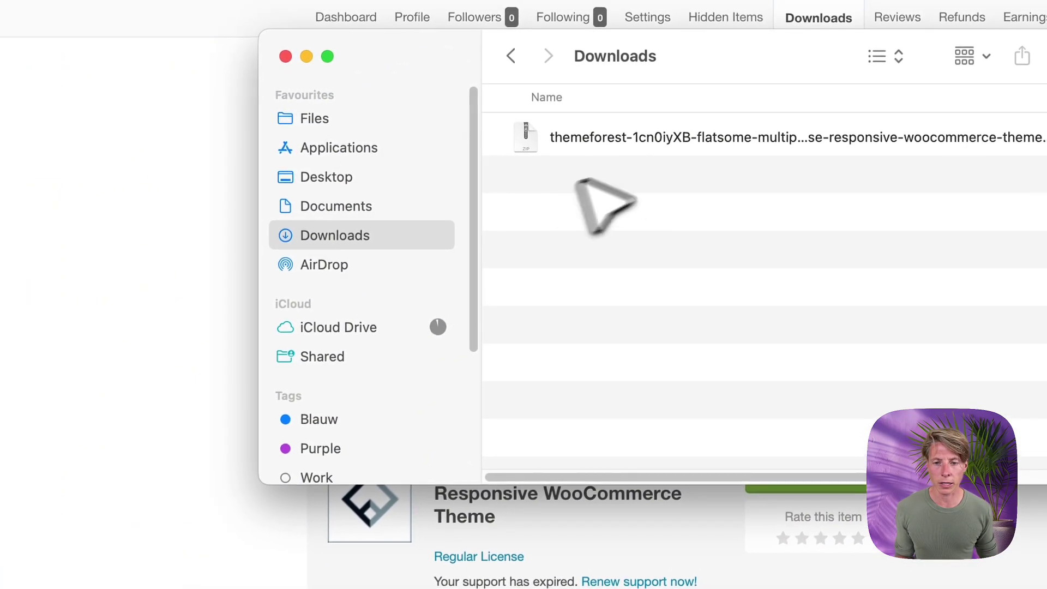
{"action": "double_click", "coordinate": [622, 142]}
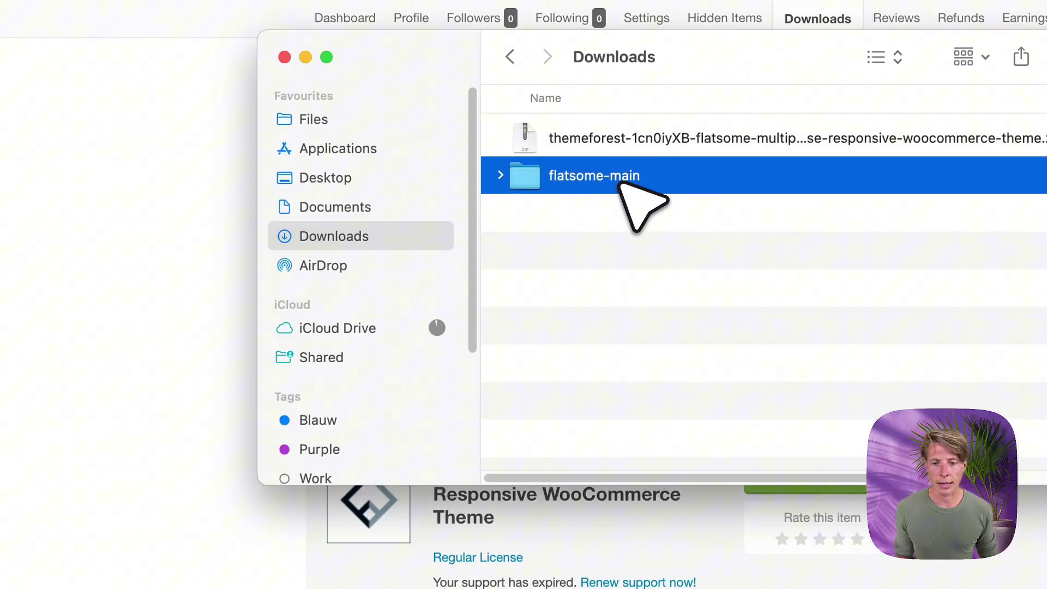
{"action": "double_click", "coordinate": [621, 183]}
{"action": "double_click", "coordinate": [609, 254]}
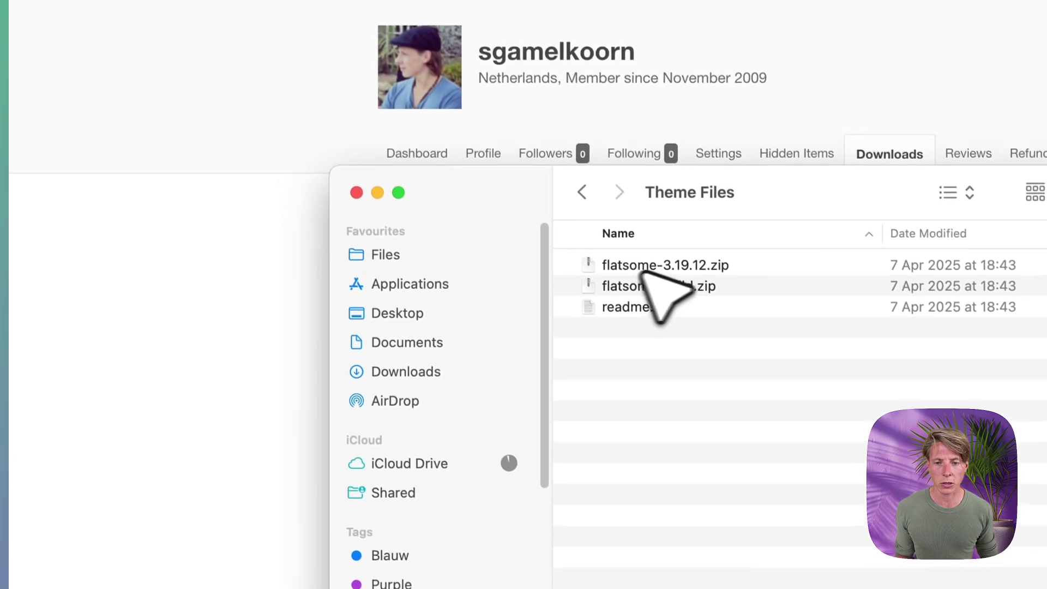
{"action": "left_click", "coordinate": [539, 132]}
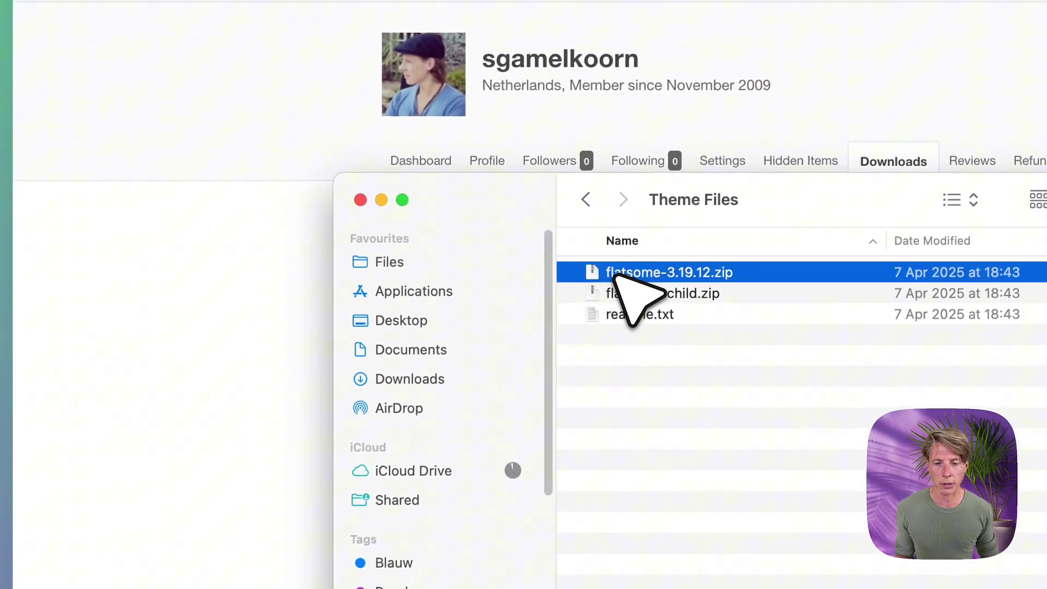
{"action": "left_click", "coordinate": [634, 295]}
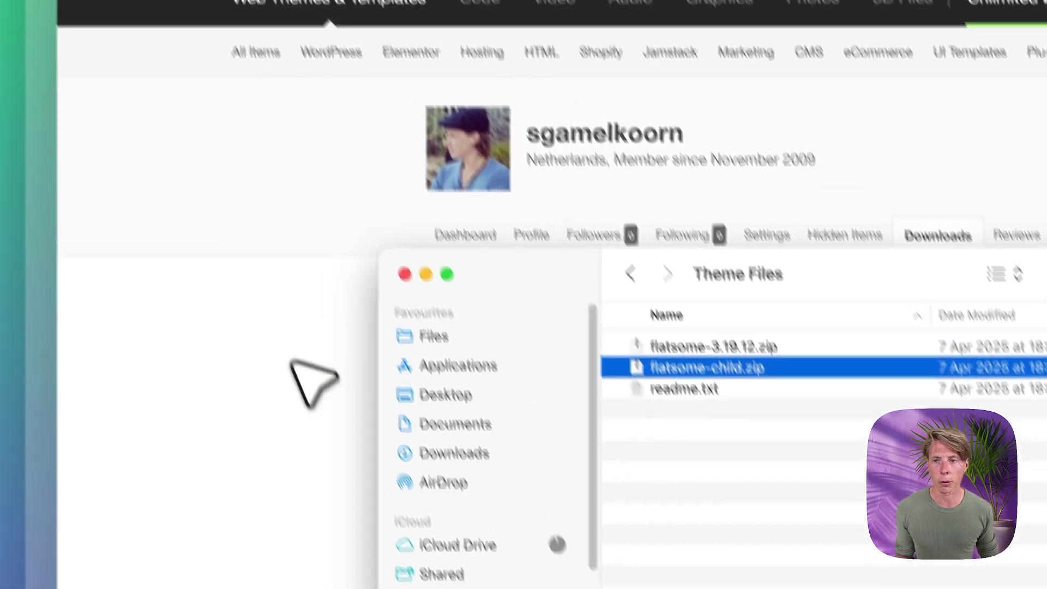
Switch to the Product Page Pack site's admin and open Appearance > Themes
{"action": "left_click", "coordinate": [311, 378]}
{"action": "left_click", "coordinate": [369, 107]}
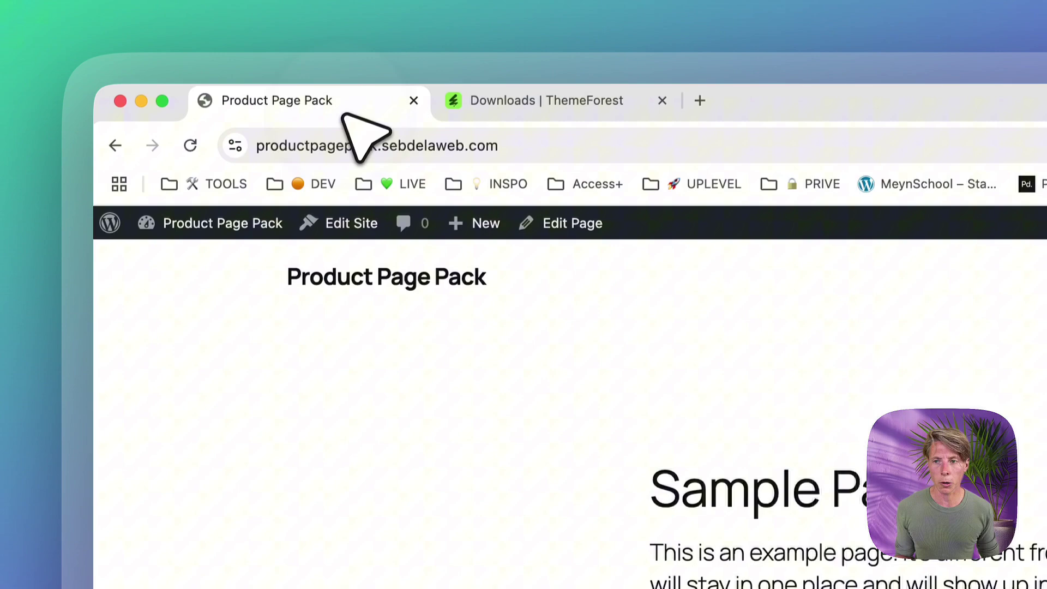
{"action": "mouse_move", "coordinate": [114, 234]}
{"action": "left_click", "coordinate": [139, 268]}
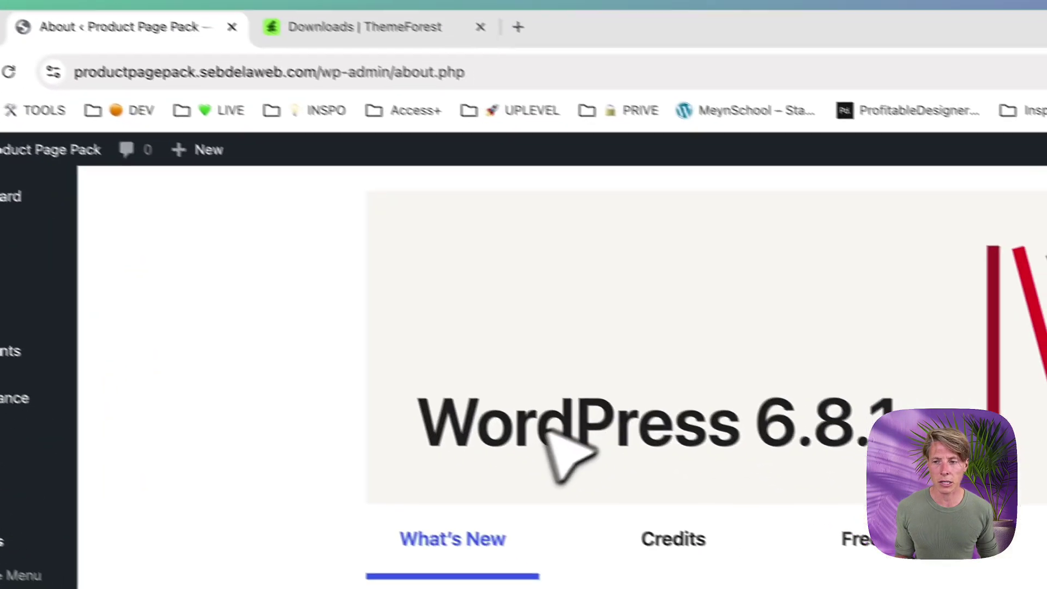
{"action": "mouse_move", "coordinate": [30, 409]}
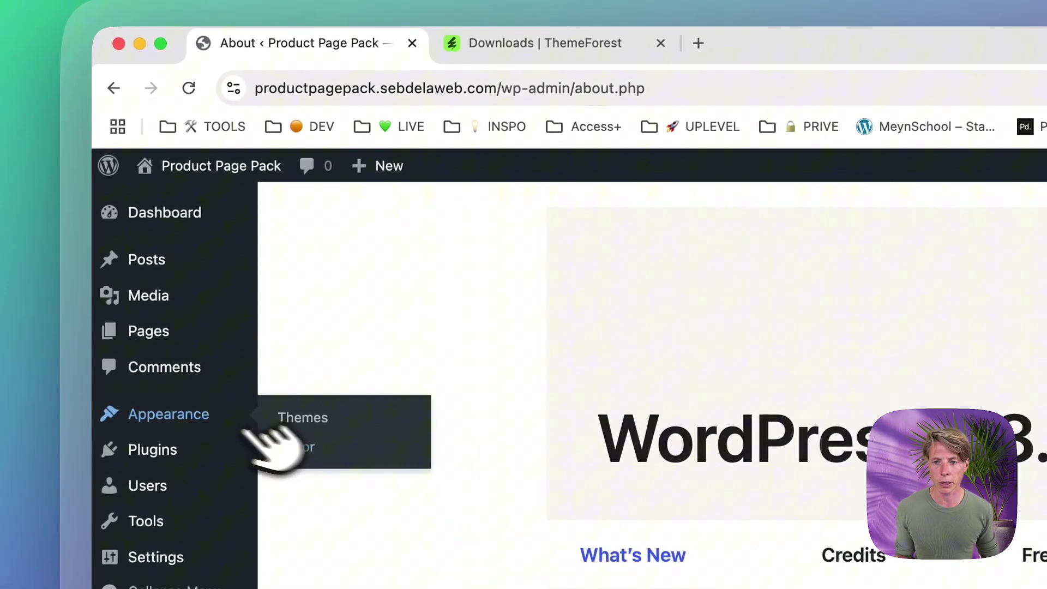
{"action": "left_click", "coordinate": [323, 427]}
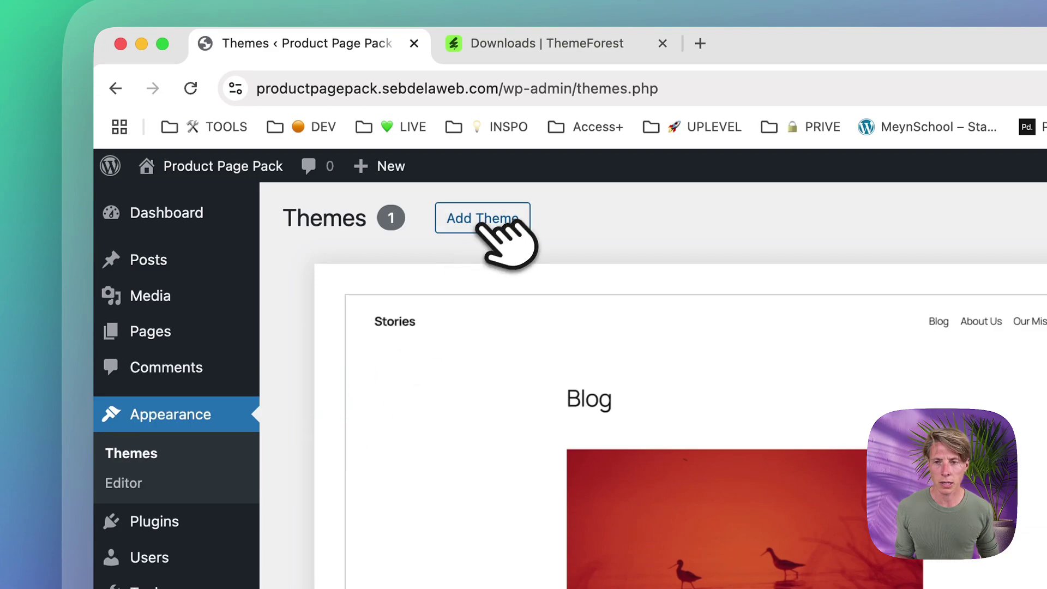
Upload flatsome-3.19.12.zip through Add Theme > Upload Theme and install it
{"action": "left_click", "coordinate": [482, 218]}
{"action": "left_click", "coordinate": [482, 221]}
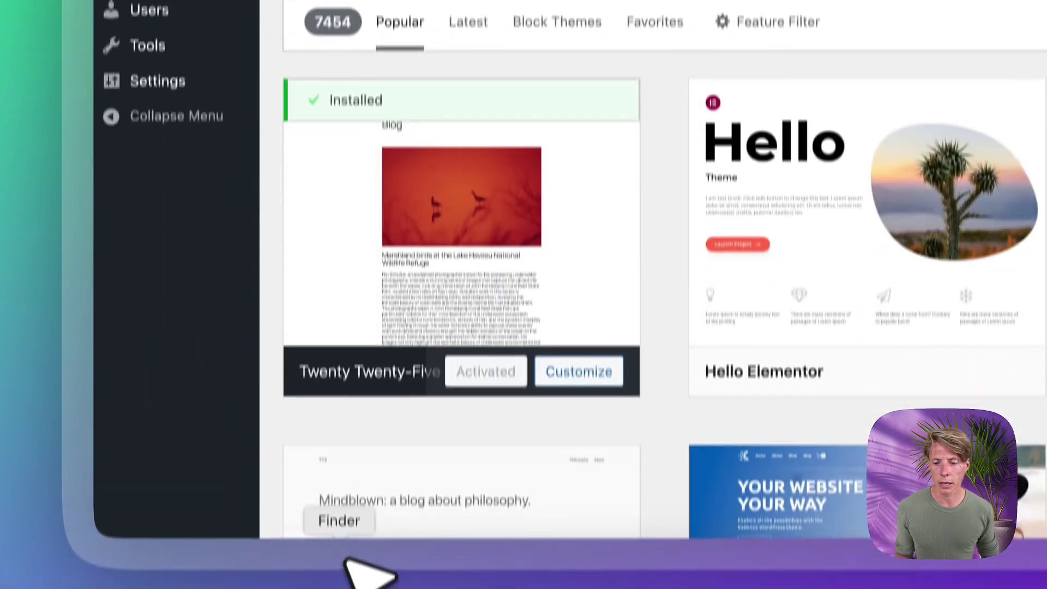
{"action": "left_click", "coordinate": [367, 571]}
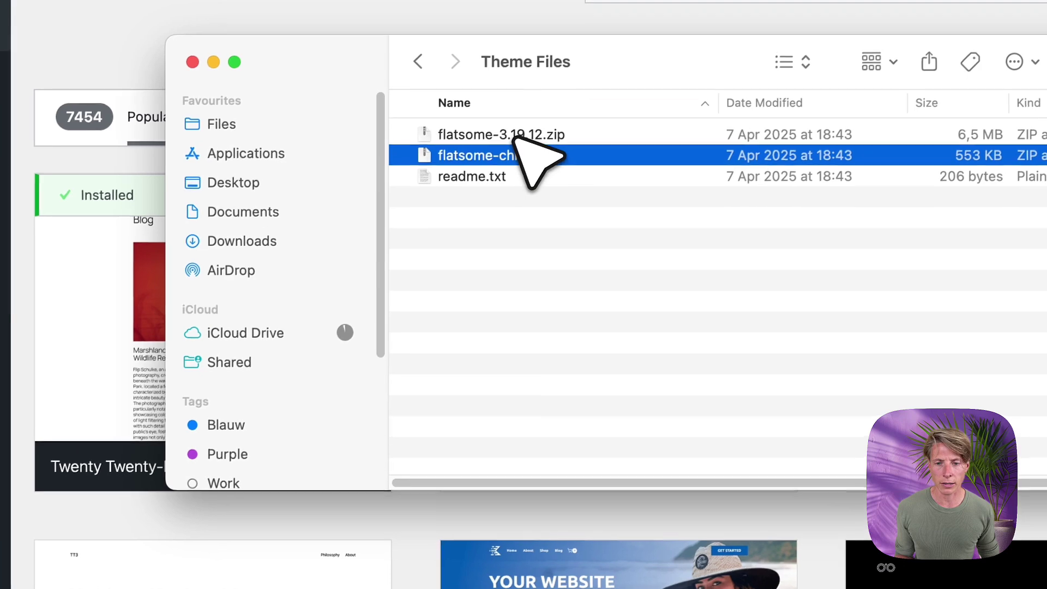
{"action": "left_click", "coordinate": [755, 42]}
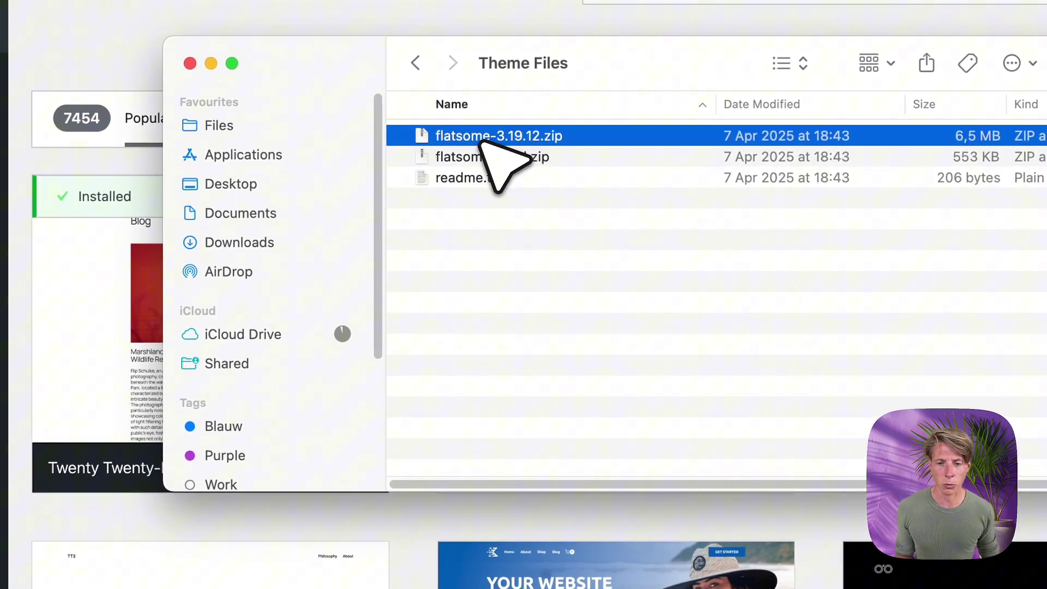
{"action": "left_click_drag", "start_coordinate": [482, 144], "coordinate": [552, 197]}
{"action": "left_click", "coordinate": [844, 194]}
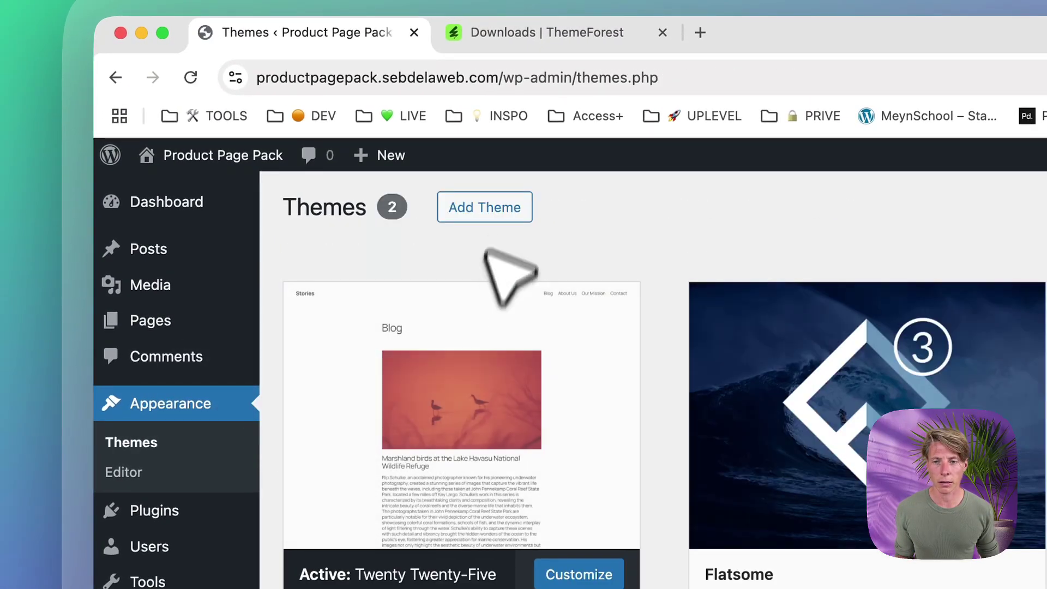
Upload the flatsome-child.zip theme through the Add Theme upload form
{"action": "left_click", "coordinate": [483, 205]}
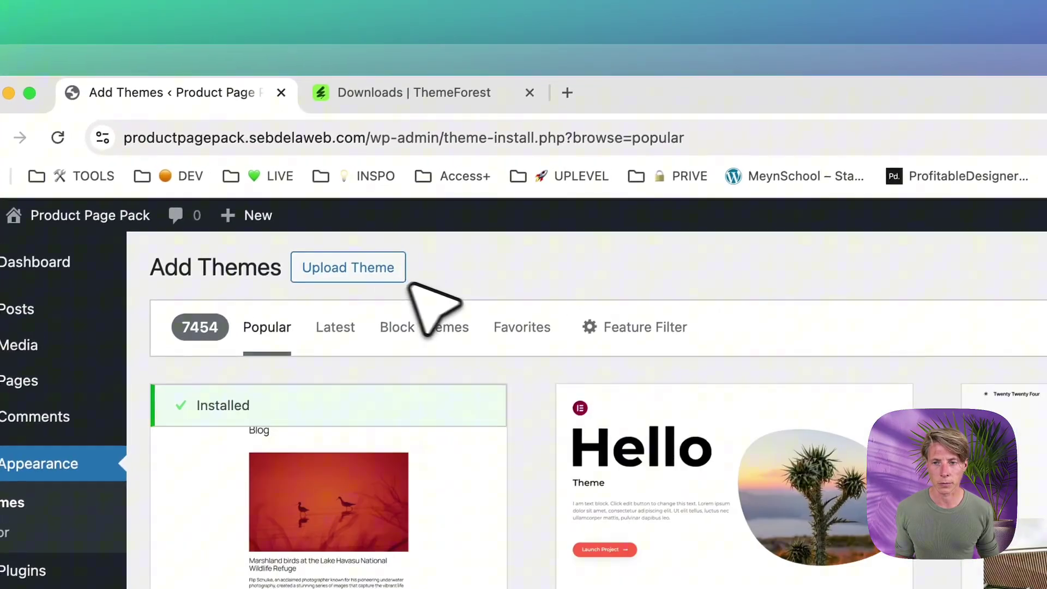
{"action": "left_click", "coordinate": [384, 273]}
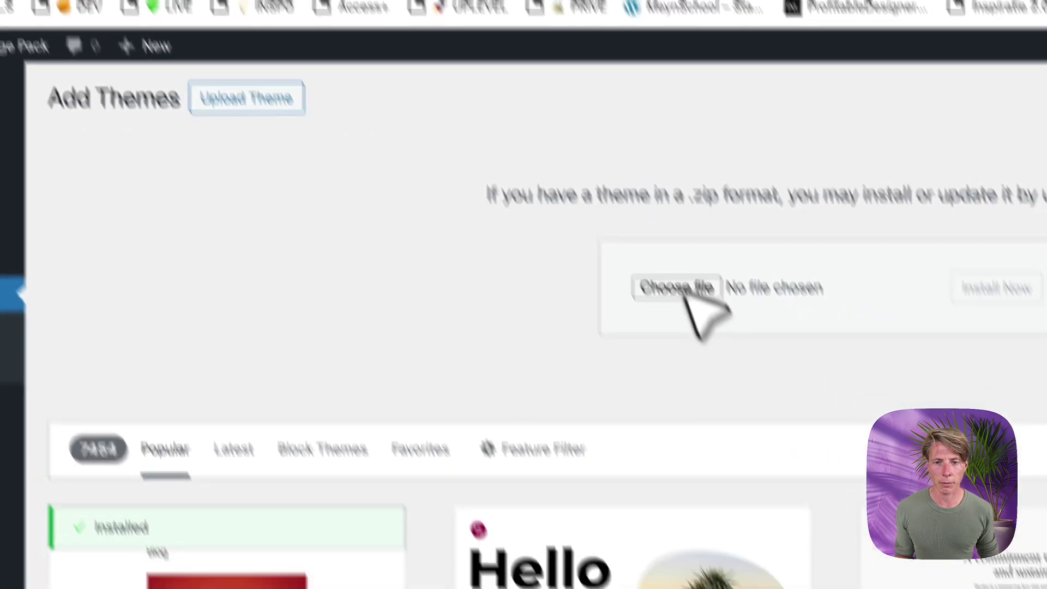
{"action": "left_click", "coordinate": [776, 458]}
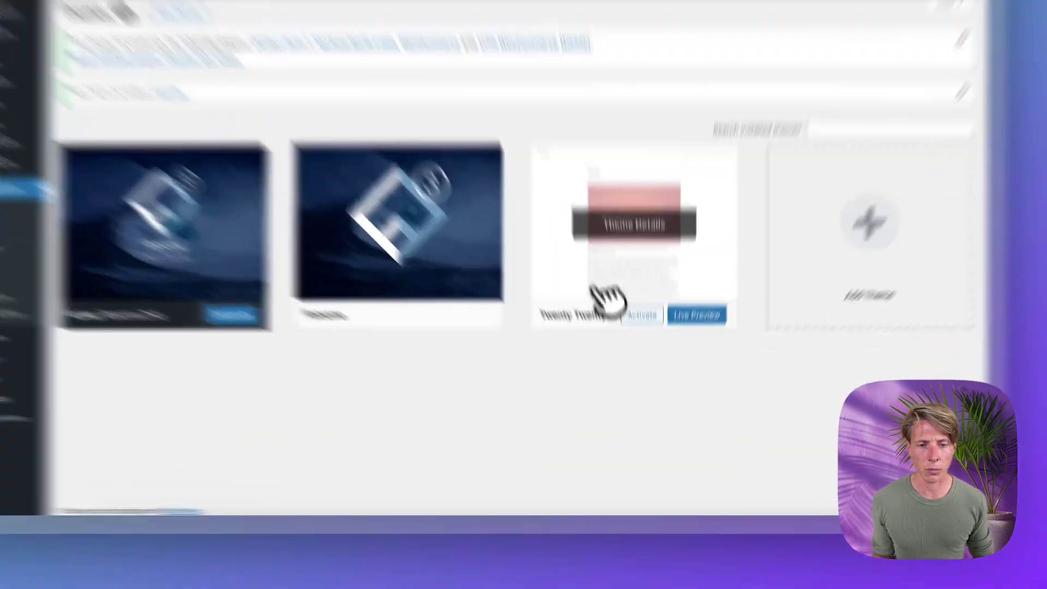
Delete the default Twenty Twenty-Five theme from its Theme Details panel
{"action": "left_click", "coordinate": [622, 309]}
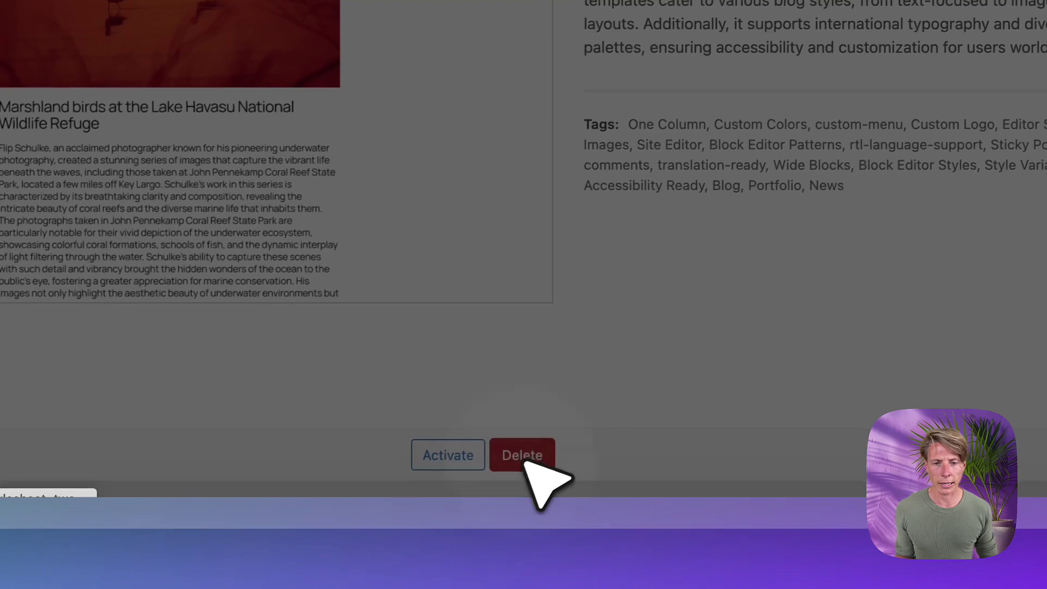
{"action": "left_click", "coordinate": [483, 470]}
{"action": "left_click", "coordinate": [510, 52]}
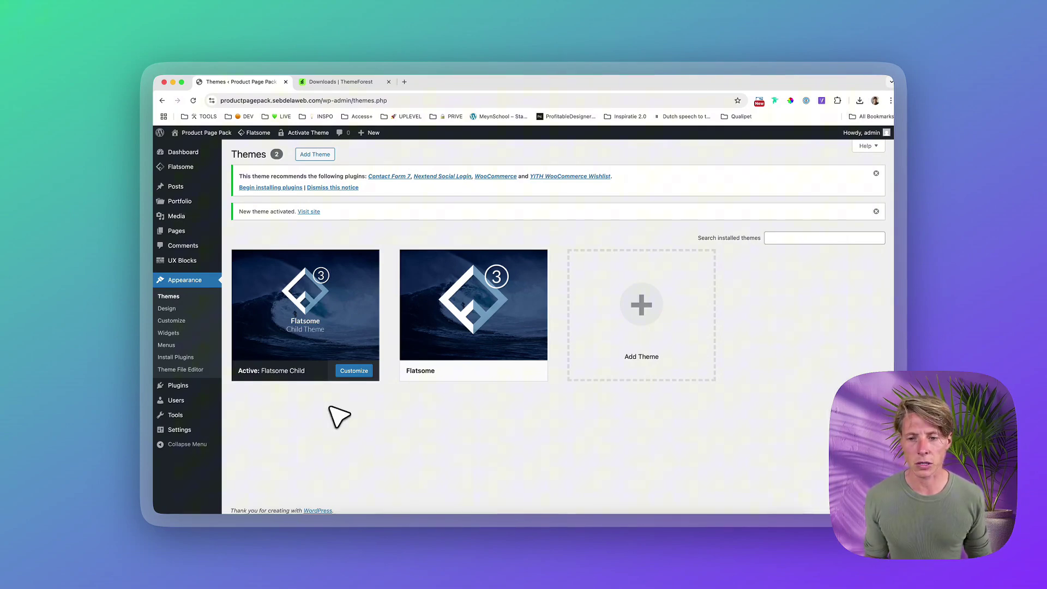
{"action": "mouse_move", "coordinate": [322, 350]}
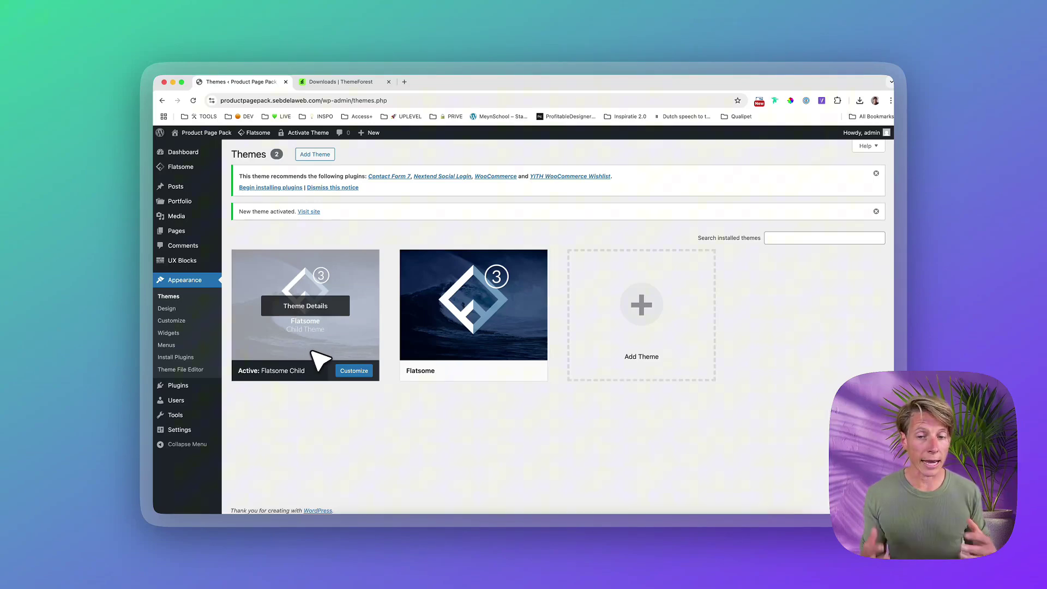
{"action": "mouse_move", "coordinate": [433, 343]}
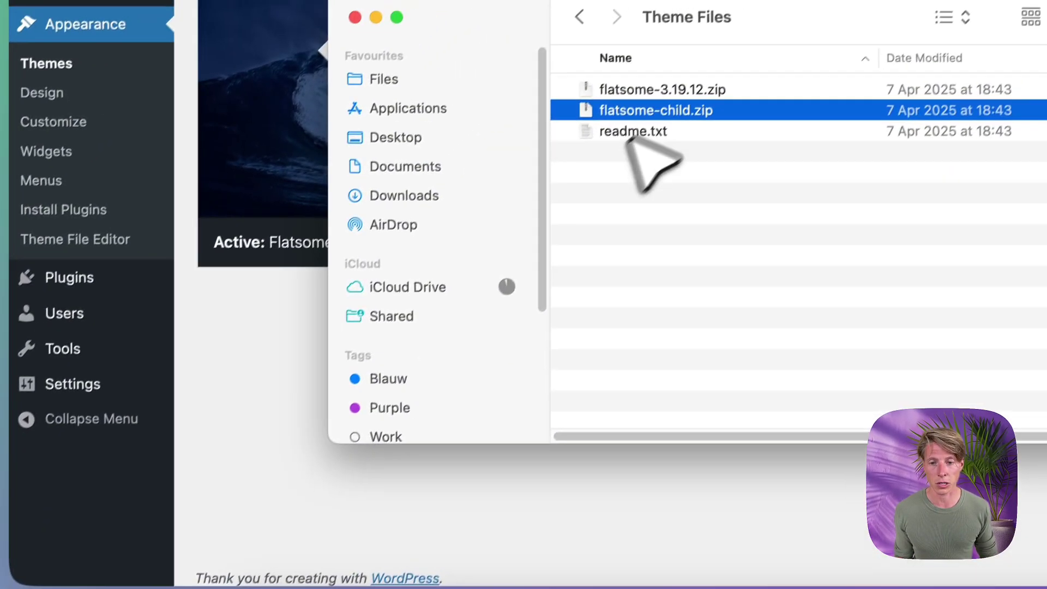
Unpack flatsome-3.19.12.zip and flatsome-child.zip in Finder and browse the flatsome folder's files
{"action": "double_click", "coordinate": [670, 89]}
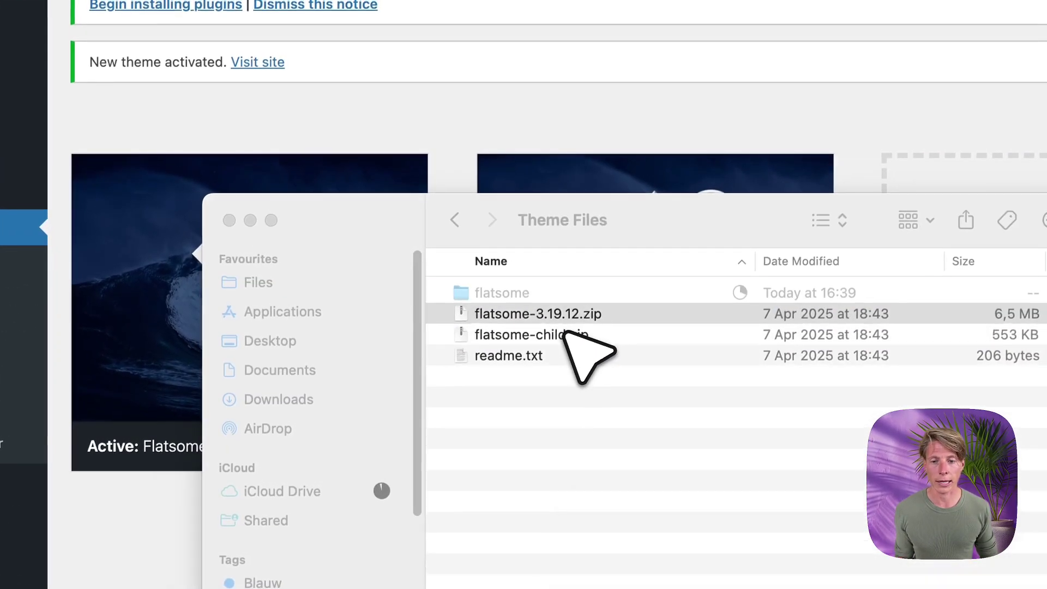
{"action": "left_click", "coordinate": [692, 131]}
{"action": "double_click", "coordinate": [563, 336]}
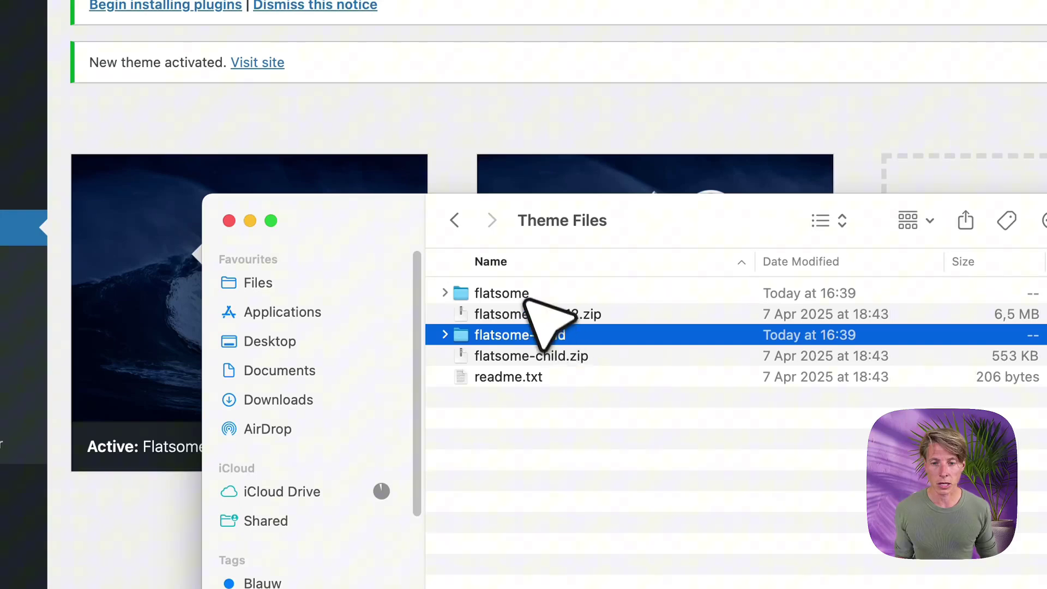
{"action": "double_click", "coordinate": [528, 334]}
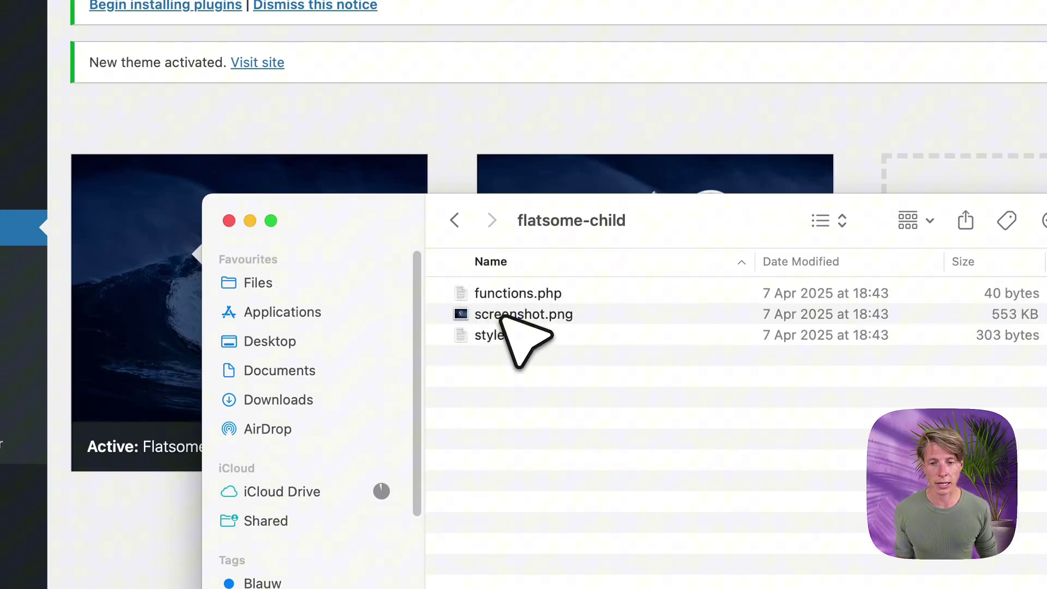
{"action": "left_click", "coordinate": [454, 220]}
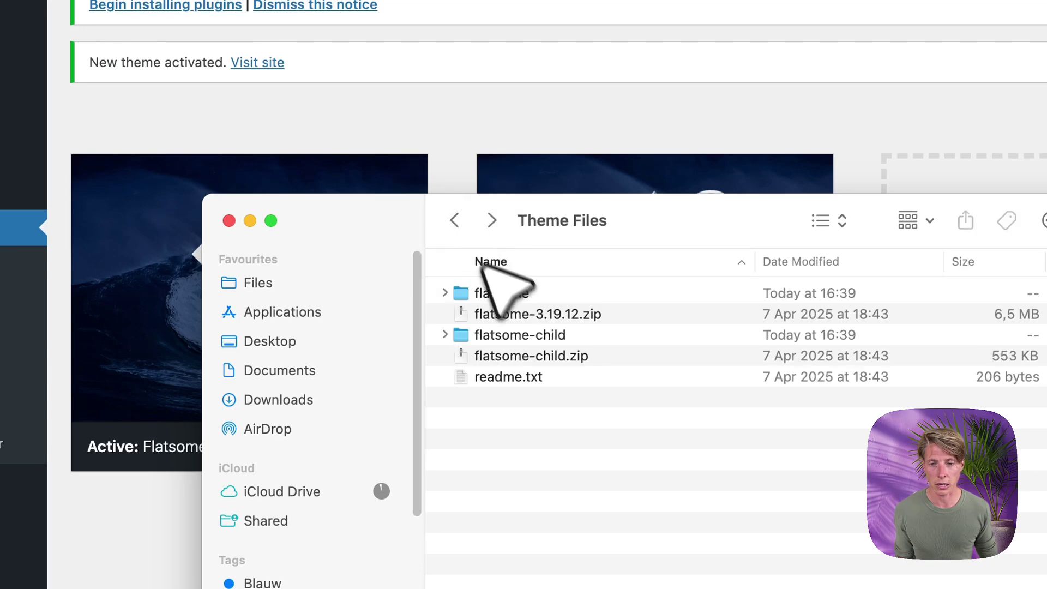
{"action": "double_click", "coordinate": [509, 295]}
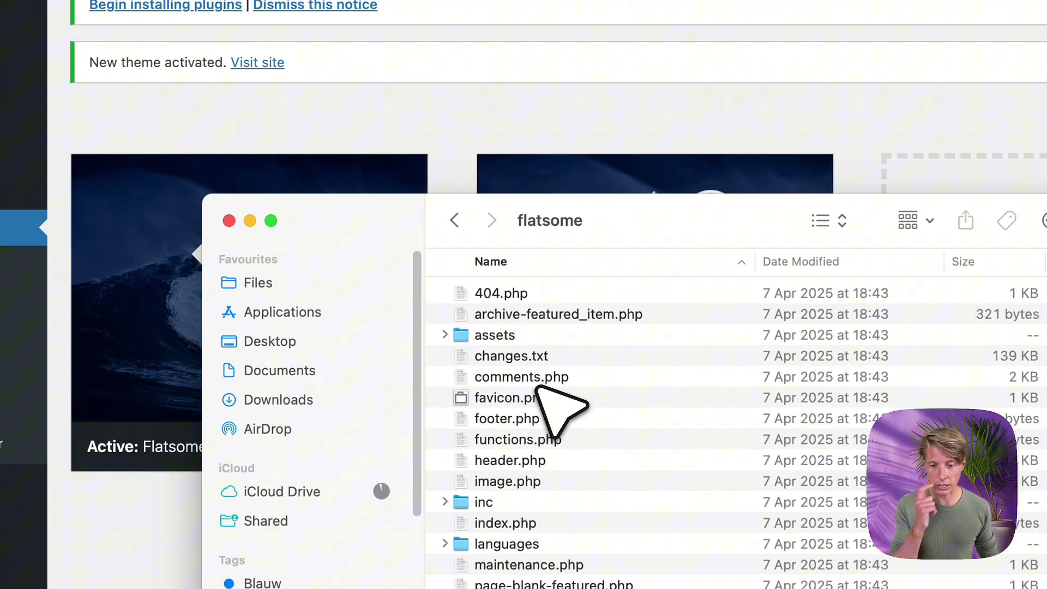
{"action": "scroll", "coordinate": [548, 403], "scroll_direction": "down", "scroll_amount": 10}
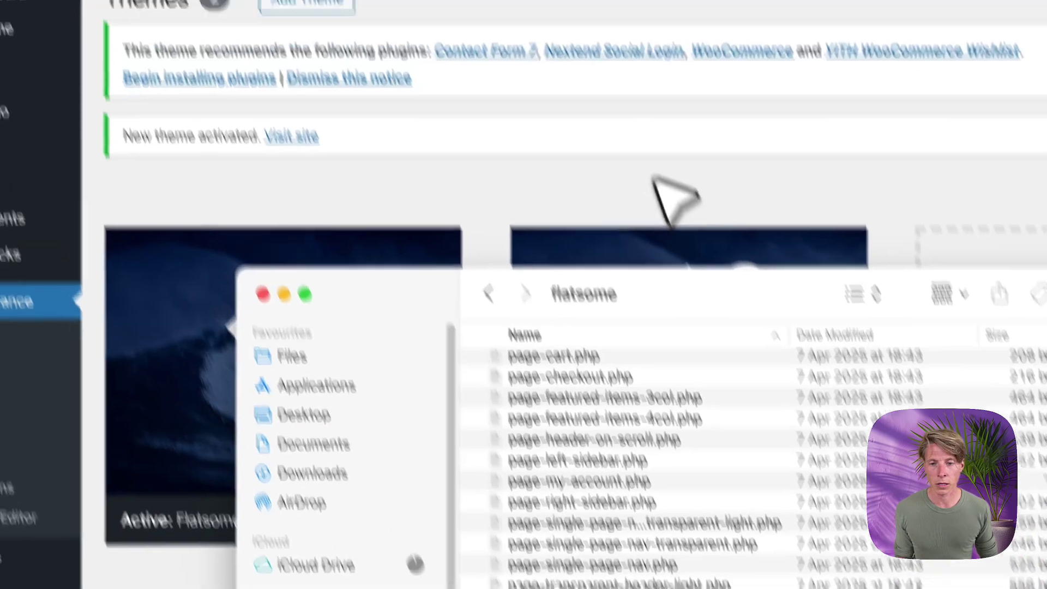
{"action": "left_click", "coordinate": [623, 110]}
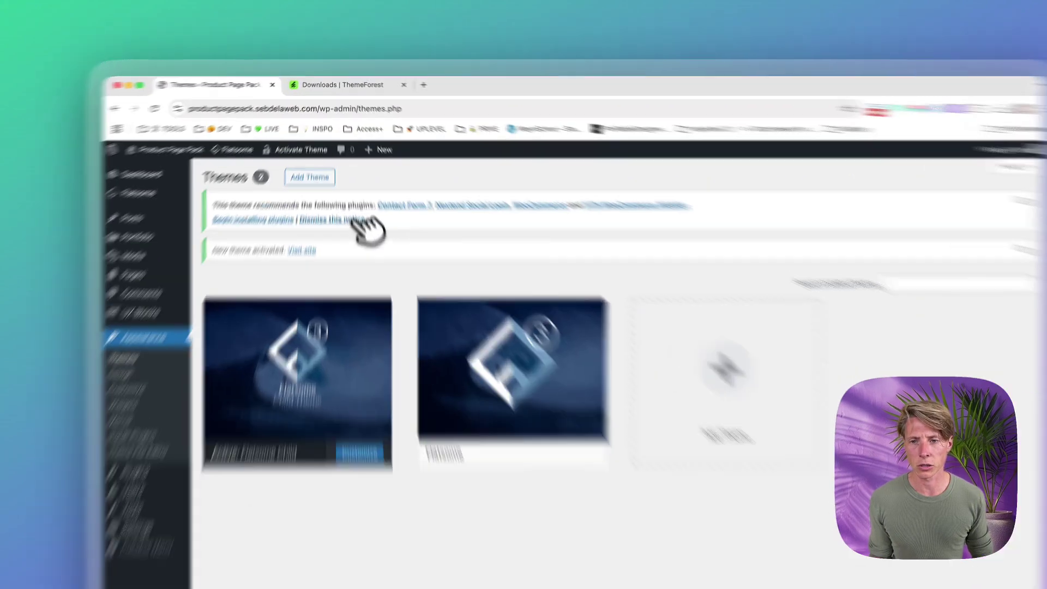
Dismiss the plugin recommendation banner and the 'New theme activated' notice
{"action": "left_click", "coordinate": [352, 188]}
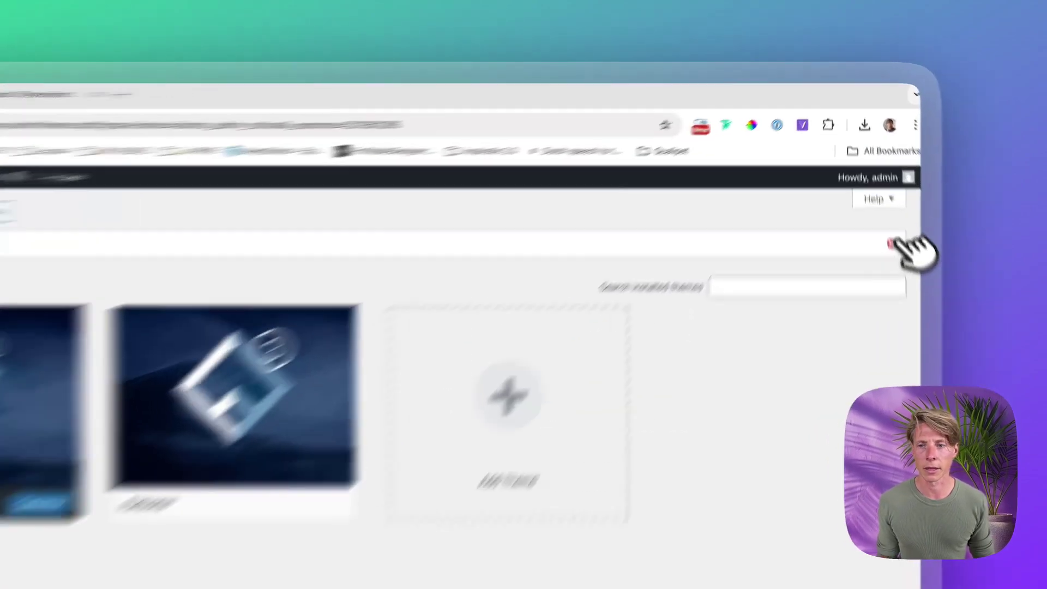
{"action": "left_click", "coordinate": [876, 173]}
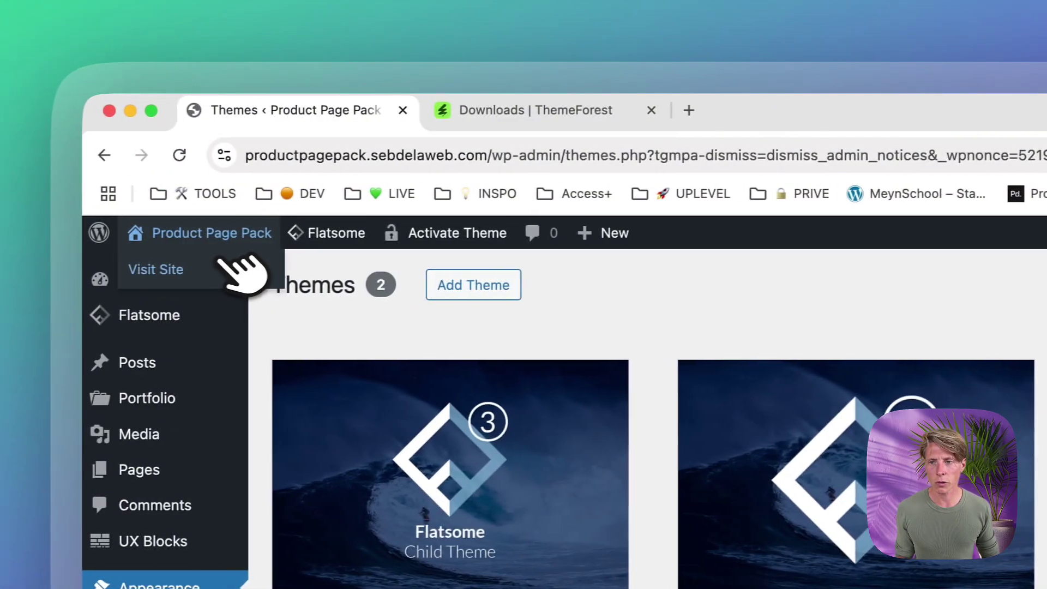
View the live front page in Flatsome styling, then open the WordPress 6.8.1 About page
{"action": "left_click", "coordinate": [229, 266]}
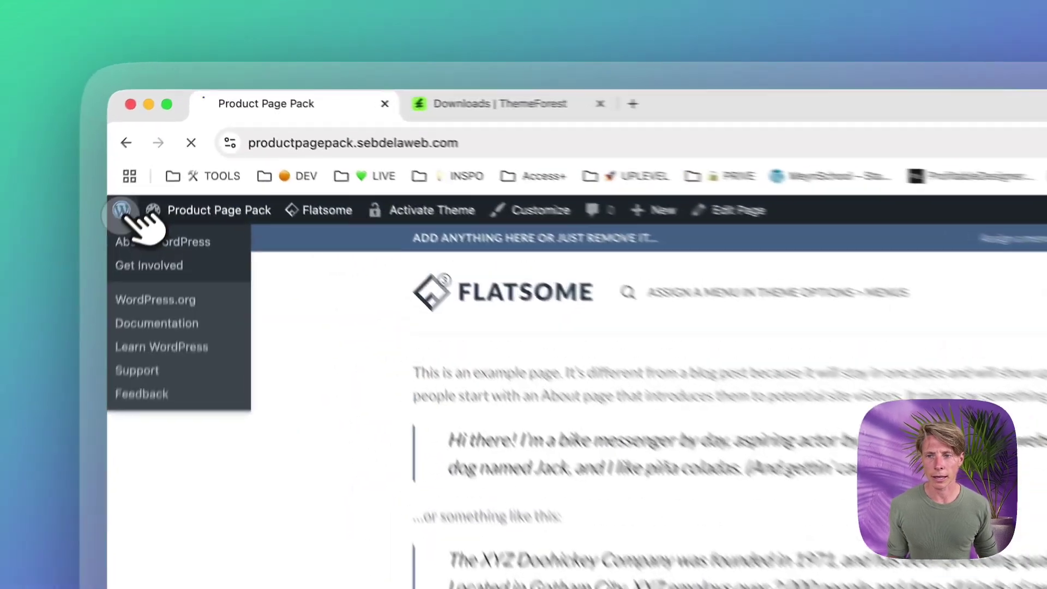
{"action": "left_click", "coordinate": [159, 132]}
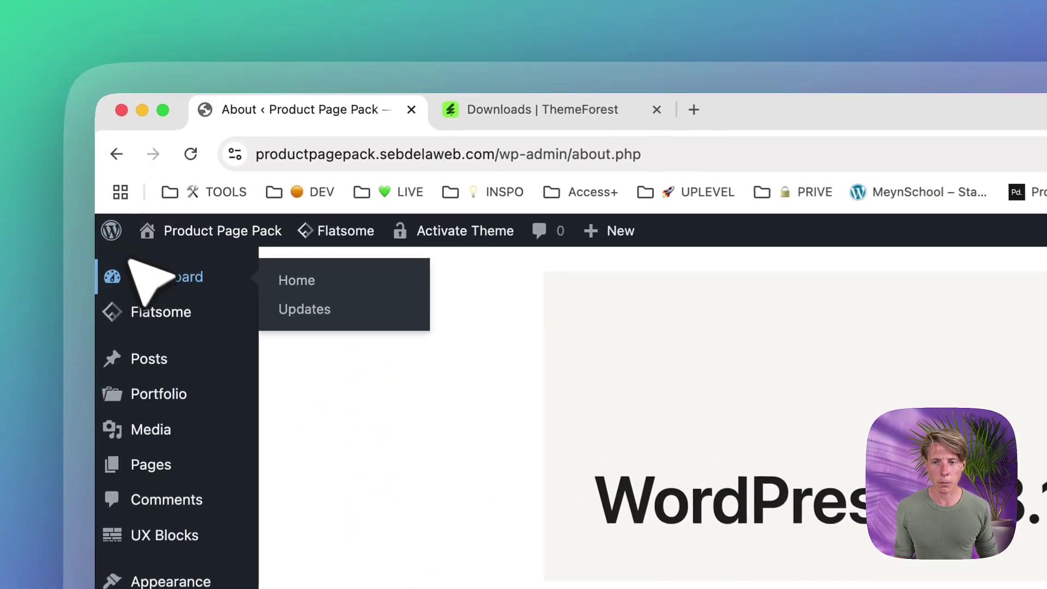
Open Flatsome > Theme Registration from the admin sidebar
{"action": "mouse_move", "coordinate": [197, 316]}
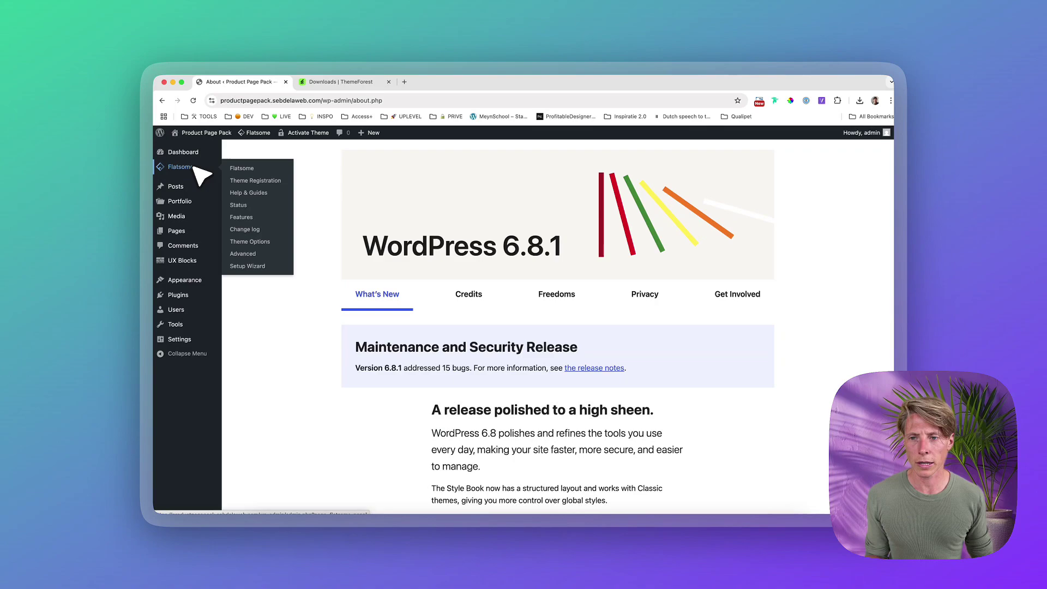
{"action": "left_click", "coordinate": [245, 181]}
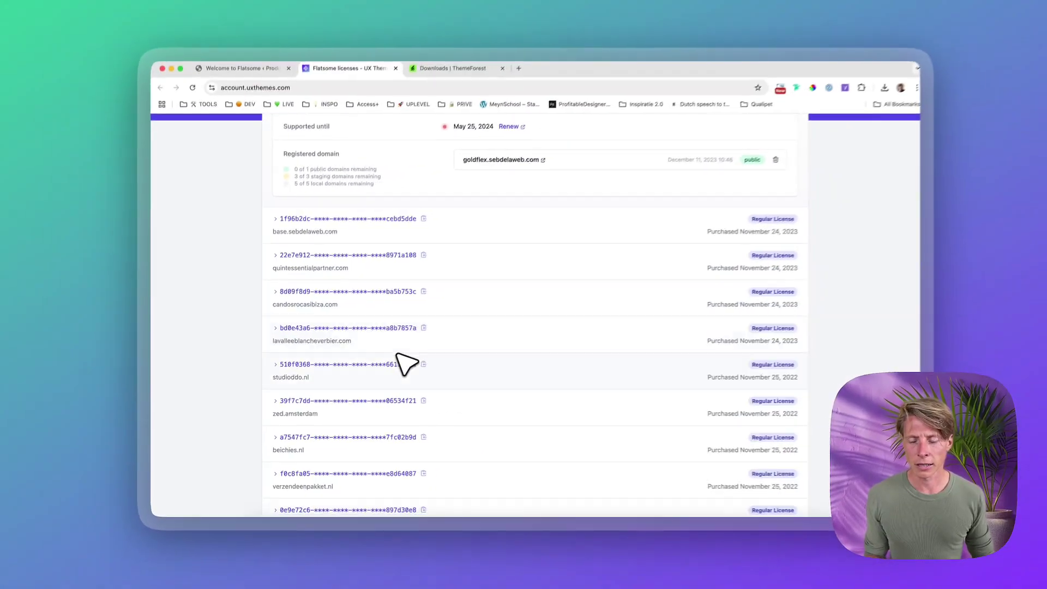
{"action": "scroll", "coordinate": [406, 364], "scroll_direction": "down", "scroll_amount": 3}
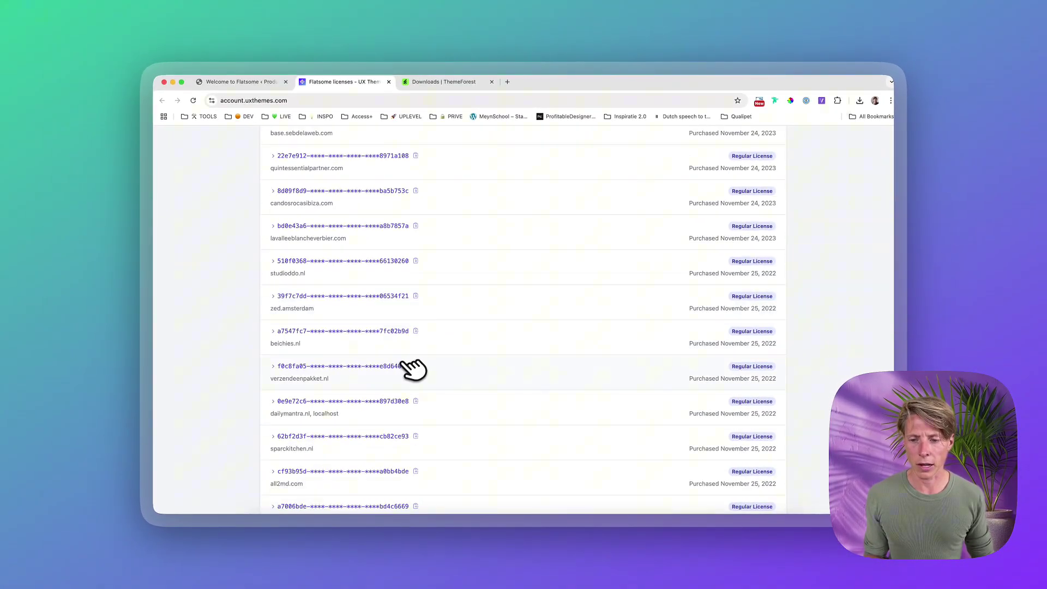
{"action": "scroll", "coordinate": [428, 382], "scroll_direction": "down", "scroll_amount": 2}
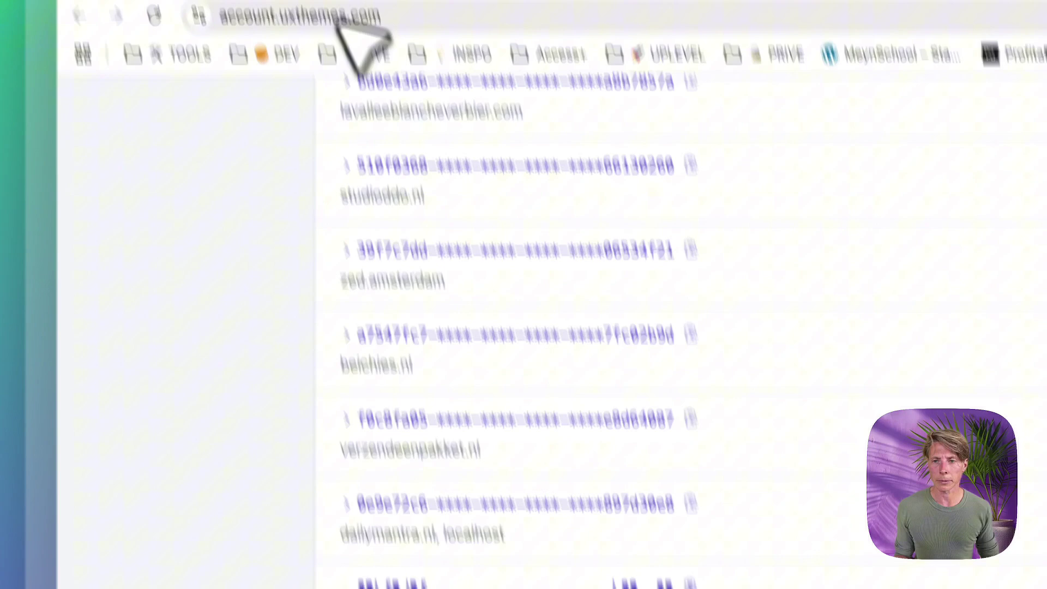
Register Flatsome with the purchase code after accepting the Envato licence terms, then return to Themes
{"action": "left_click", "coordinate": [314, 0]}
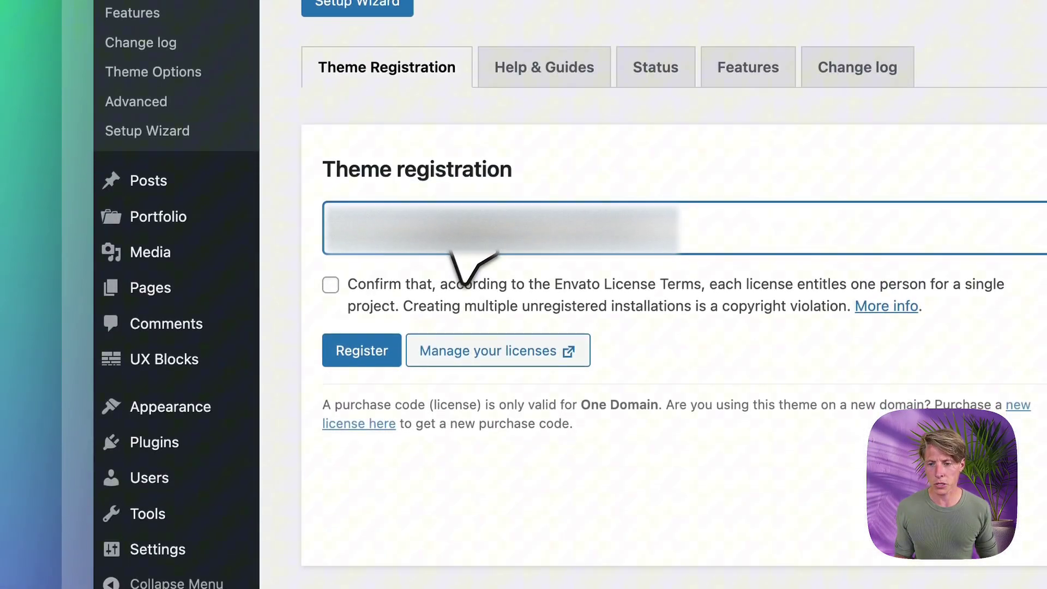
{"action": "left_click", "coordinate": [330, 284]}
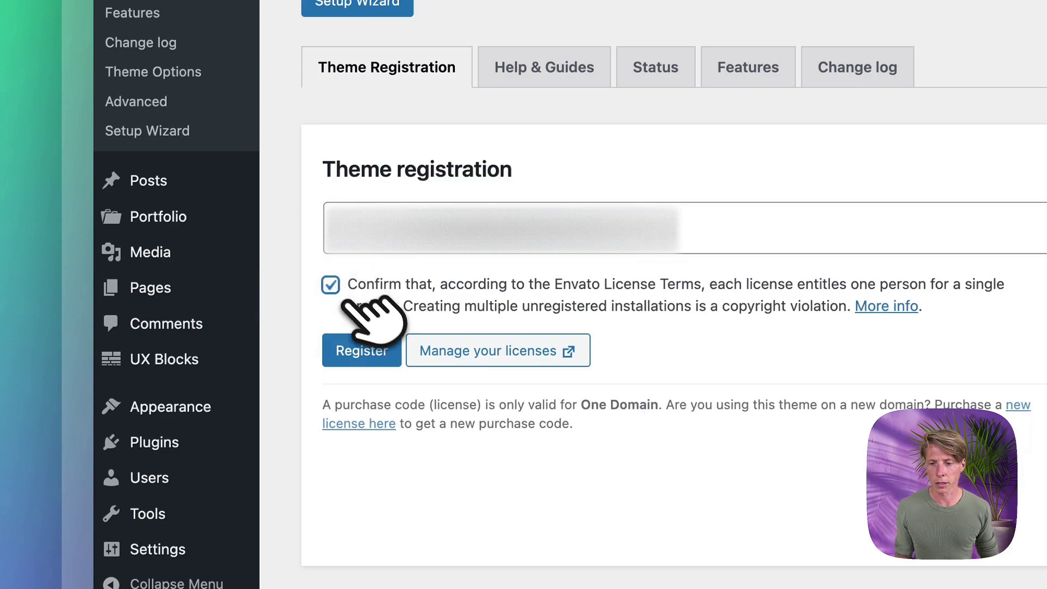
{"action": "left_click", "coordinate": [378, 357]}
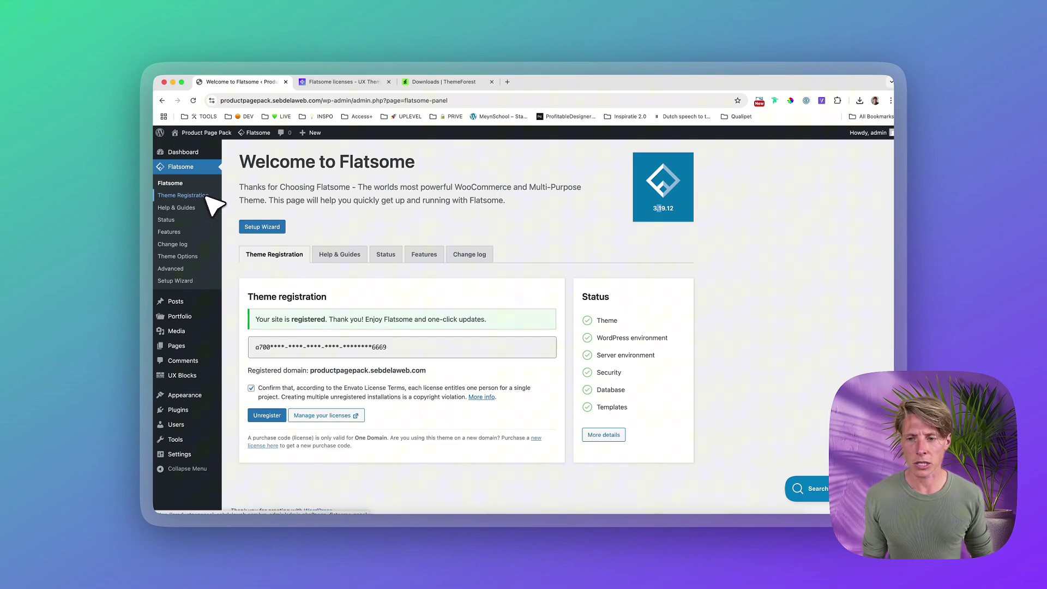
{"action": "mouse_move", "coordinate": [209, 399]}
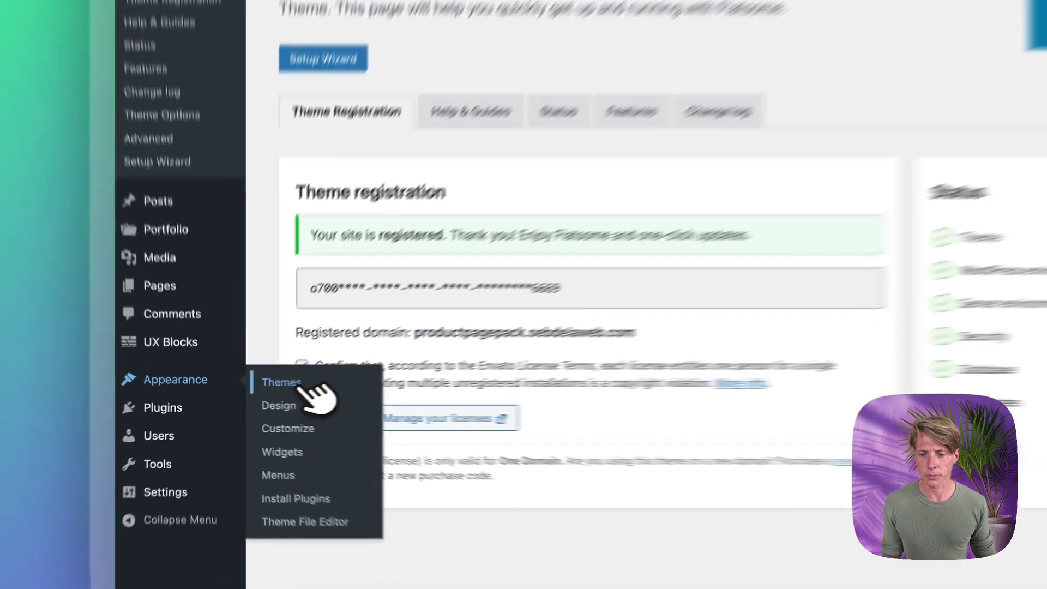
{"action": "left_click", "coordinate": [252, 400]}
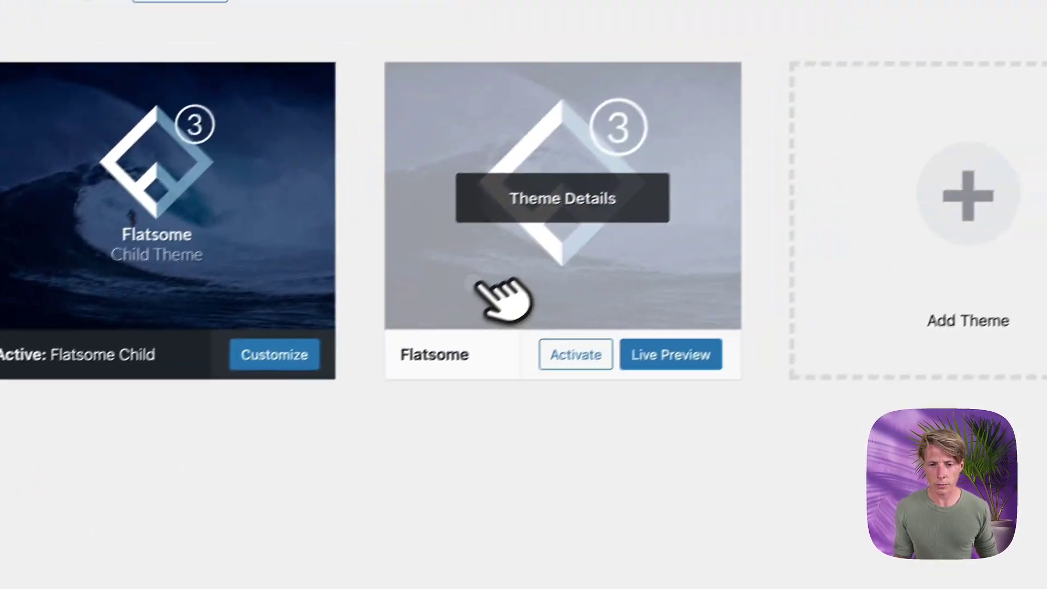
Enable auto-updates on the Flatsome theme card, then reopen its details to confirm
{"action": "left_click", "coordinate": [479, 285]}
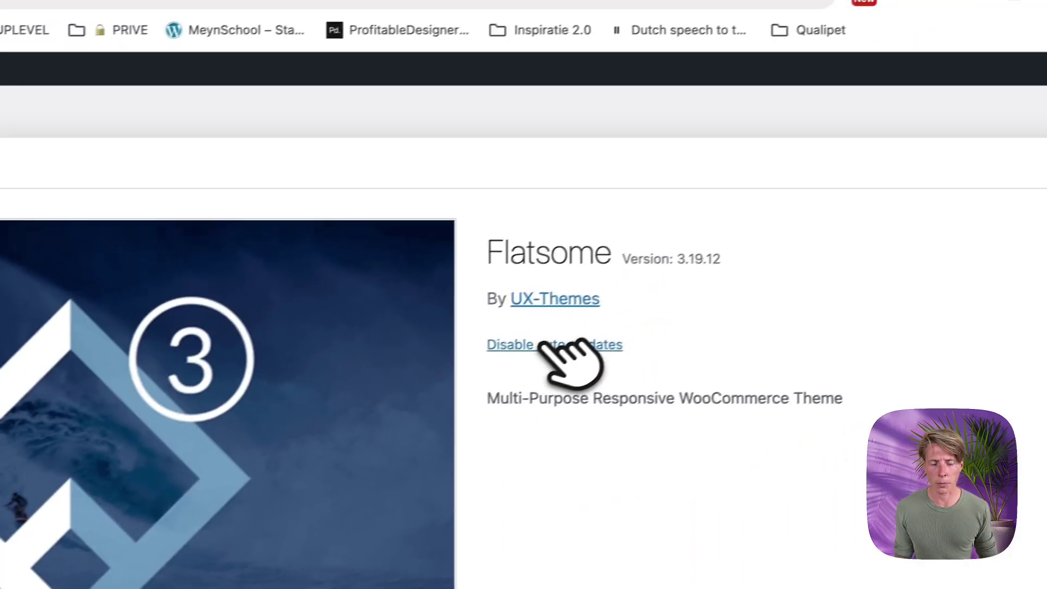
{"action": "left_click", "coordinate": [529, 352]}
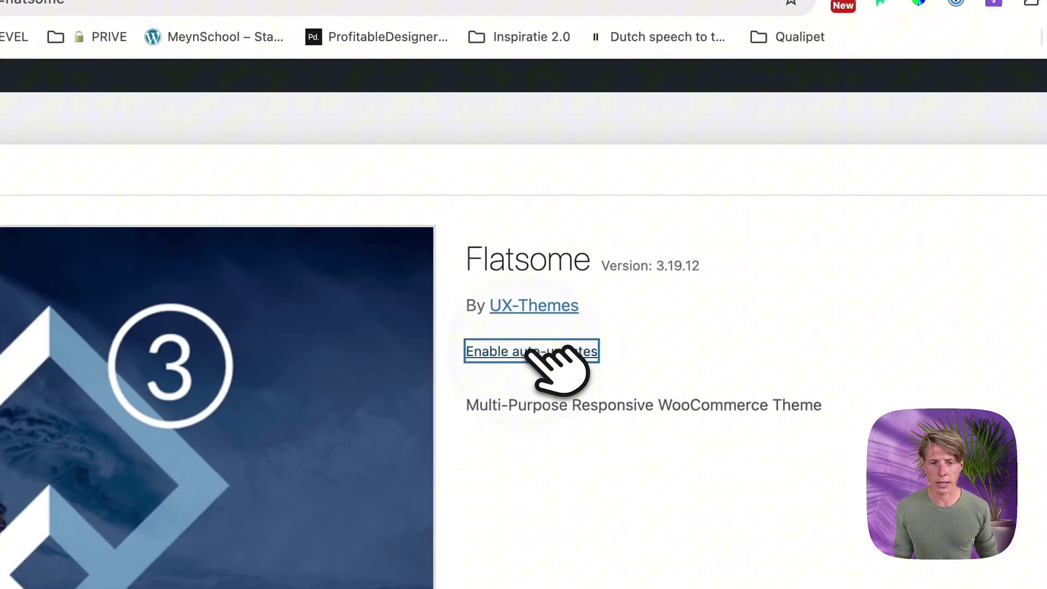
{"action": "left_click", "coordinate": [909, 301]}
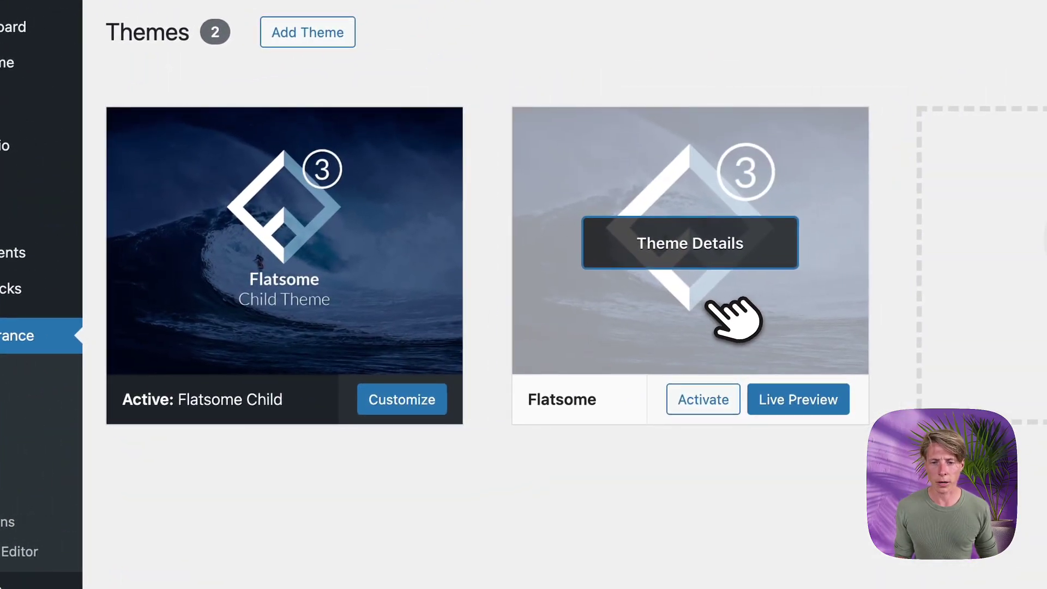
{"action": "left_click", "coordinate": [709, 302]}
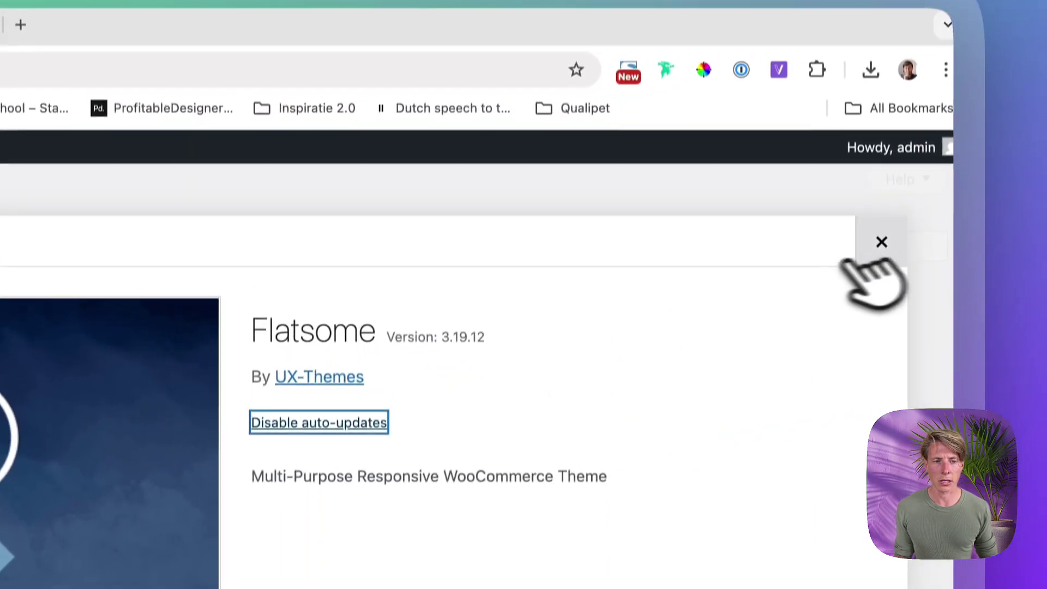
{"action": "left_click", "coordinate": [883, 187]}
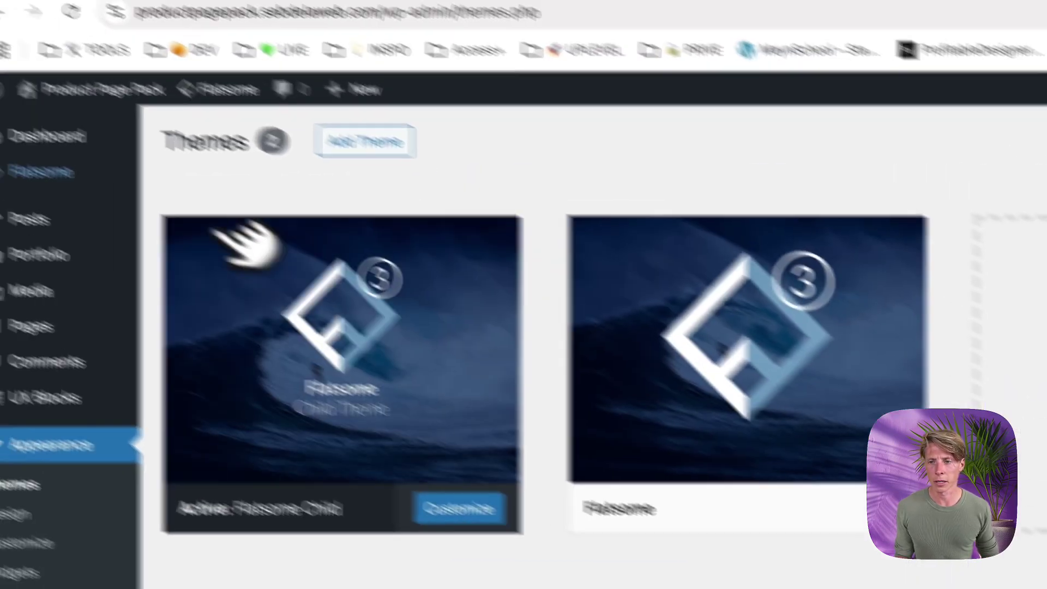
Review Content Delivery and Updates in Flatsome Advanced, keeping the release channel on Stable
{"action": "mouse_move", "coordinate": [222, 227]}
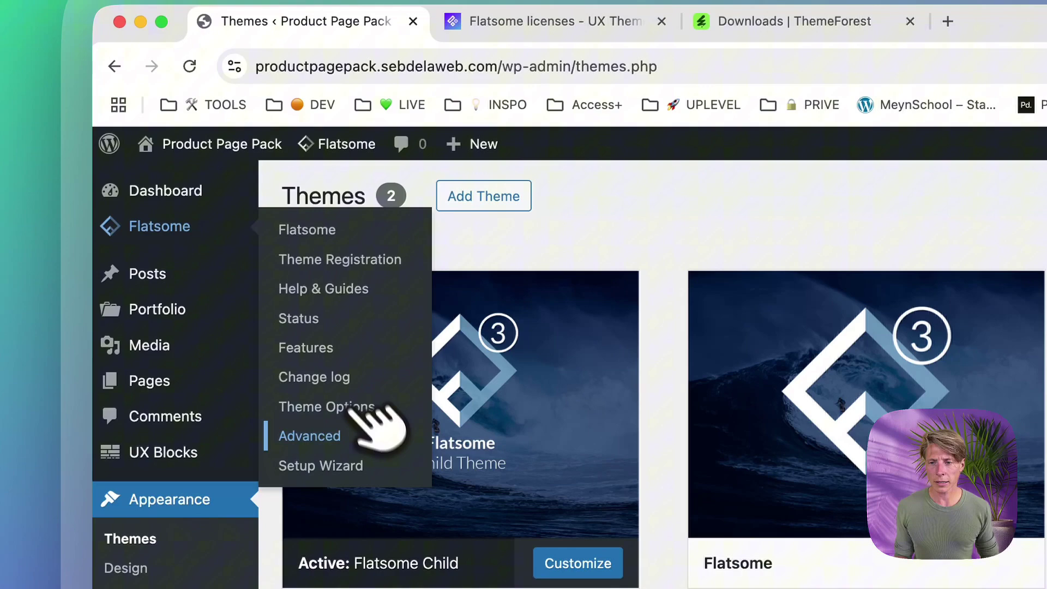
{"action": "left_click", "coordinate": [360, 436]}
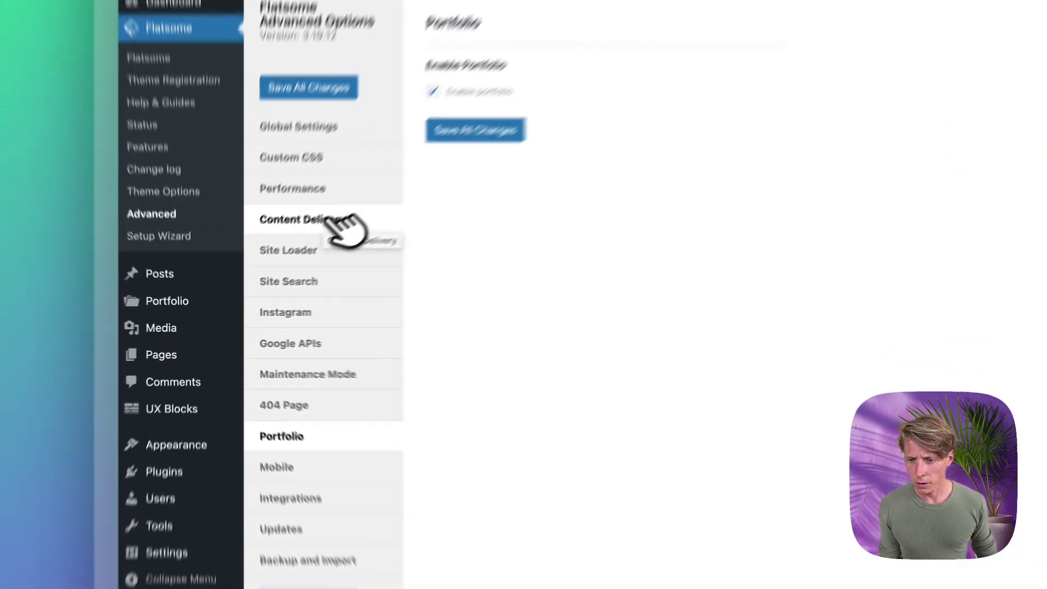
{"action": "left_click", "coordinate": [273, 271]}
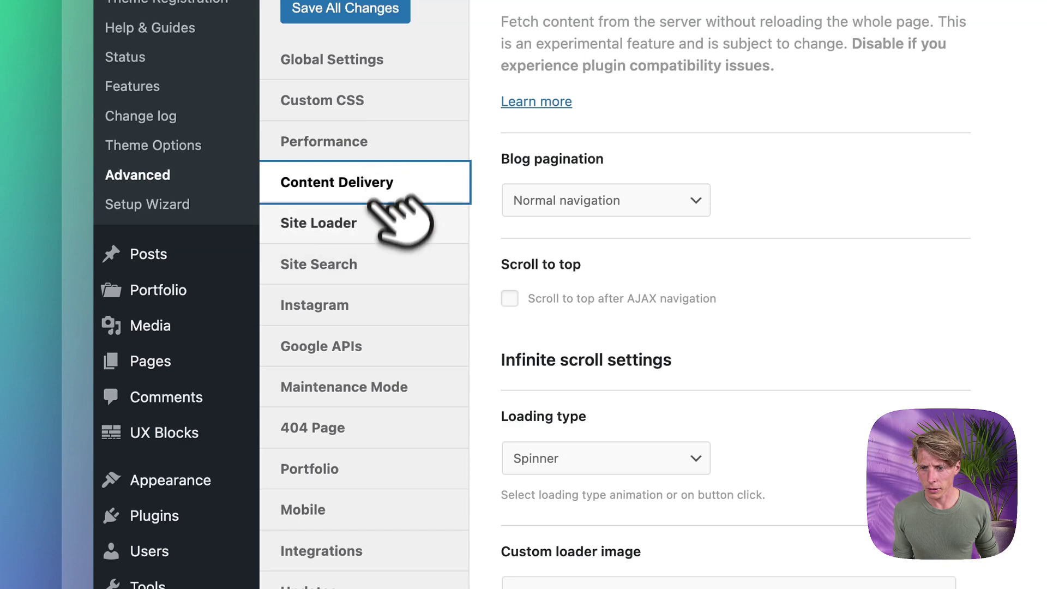
{"action": "left_click", "coordinate": [369, 355]}
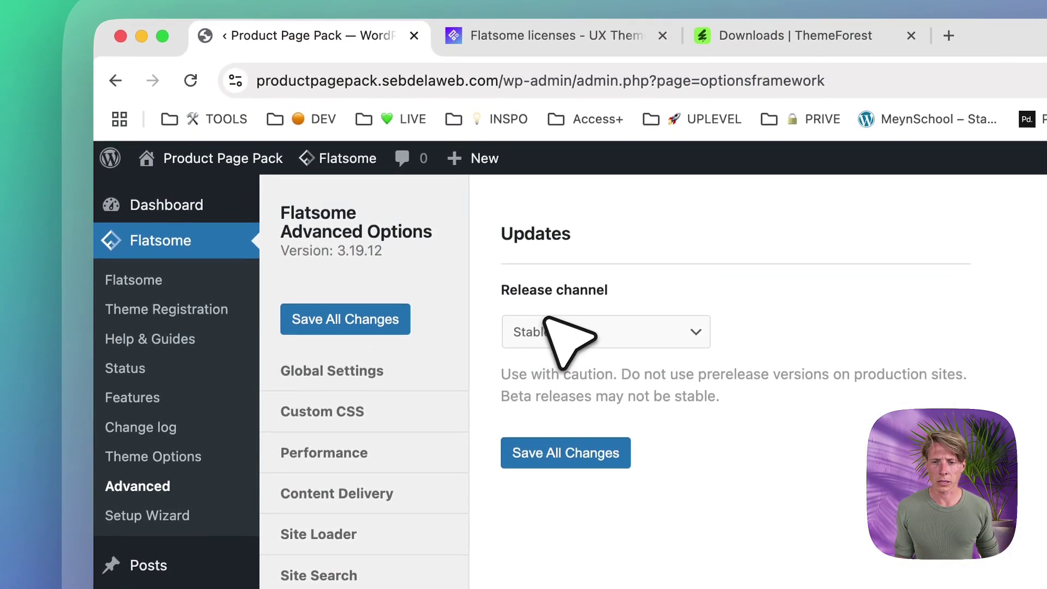
{"action": "left_click", "coordinate": [569, 343]}
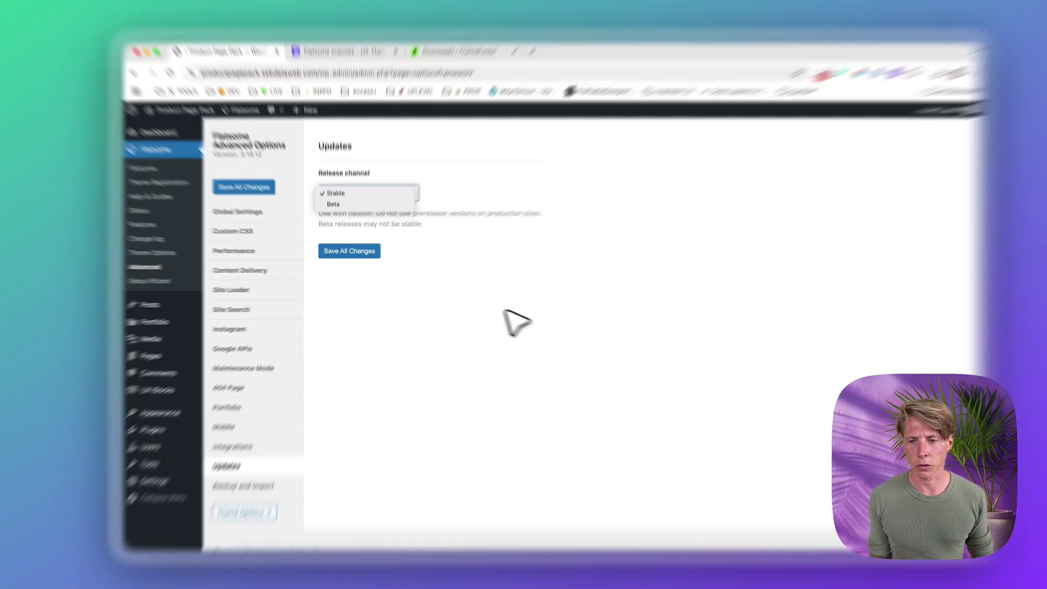
{"action": "left_click", "coordinate": [507, 321]}
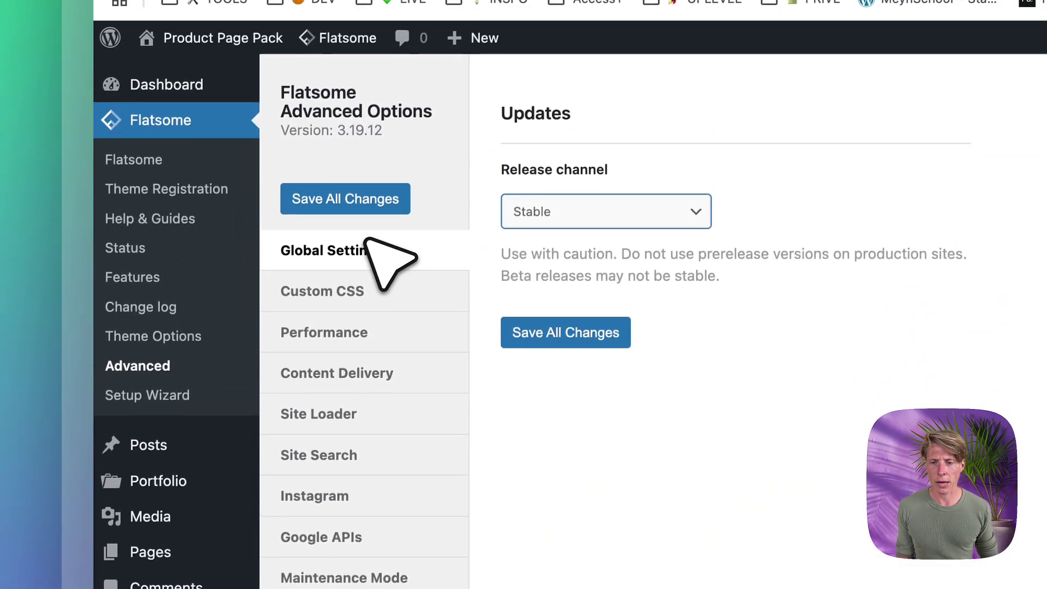
Turn on preloading, lazy-load images, and disable style.css, emojis, block library CSS and jQuery Migrate, then save
{"action": "left_click", "coordinate": [384, 332]}
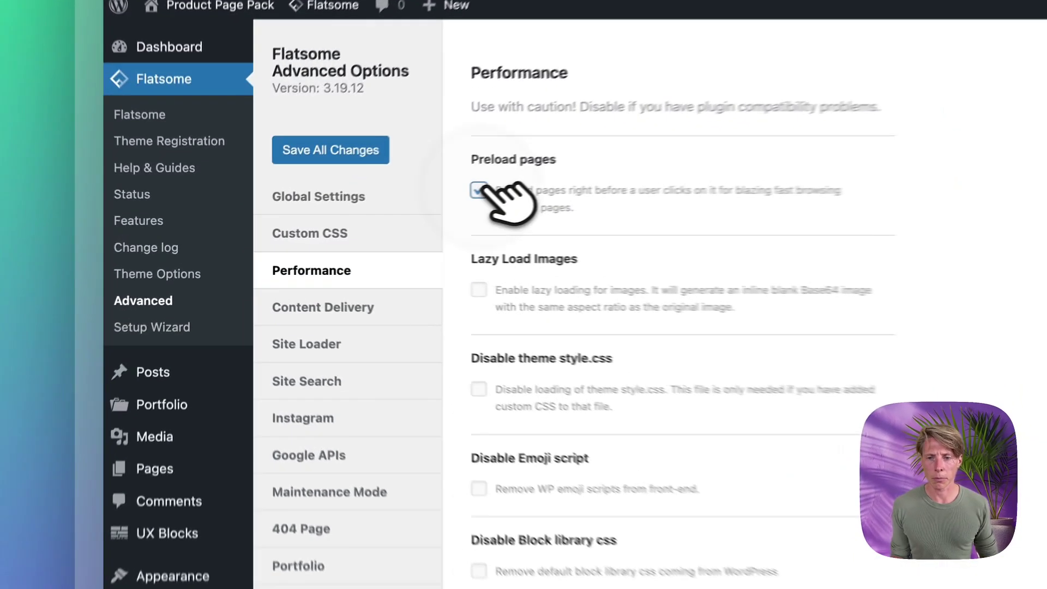
{"action": "left_click", "coordinate": [326, 218]}
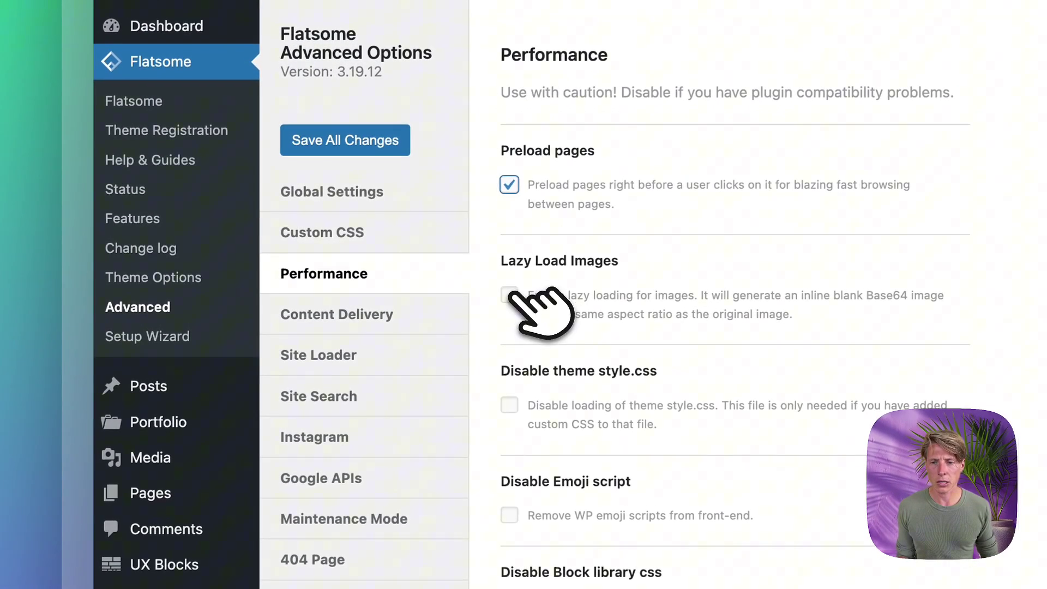
{"action": "left_click", "coordinate": [326, 263]}
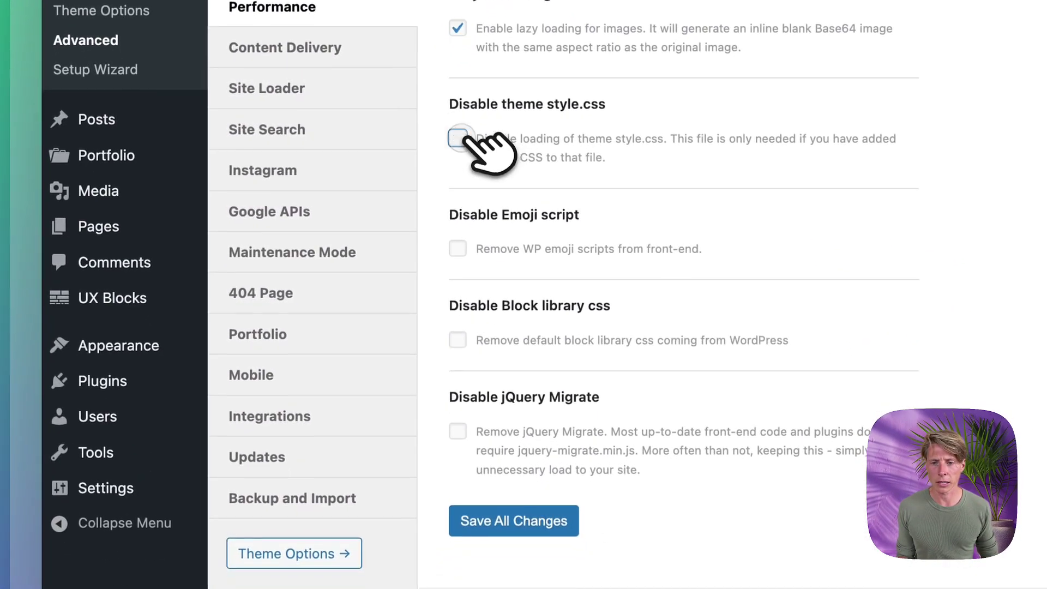
{"action": "left_click", "coordinate": [510, 405]}
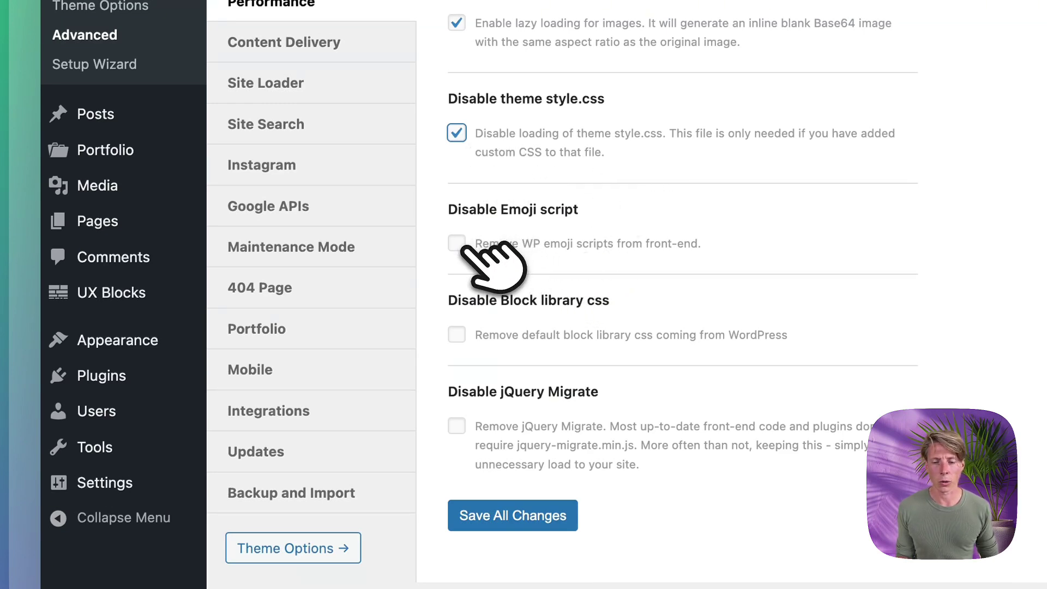
{"action": "left_click", "coordinate": [463, 248]}
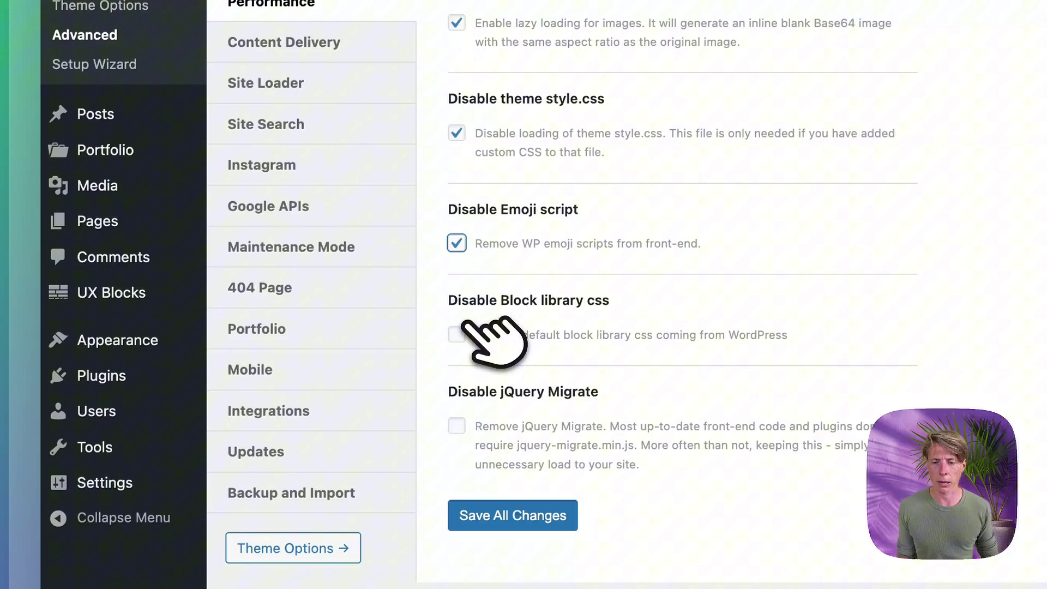
{"action": "left_click", "coordinate": [457, 334]}
{"action": "left_click", "coordinate": [456, 425]}
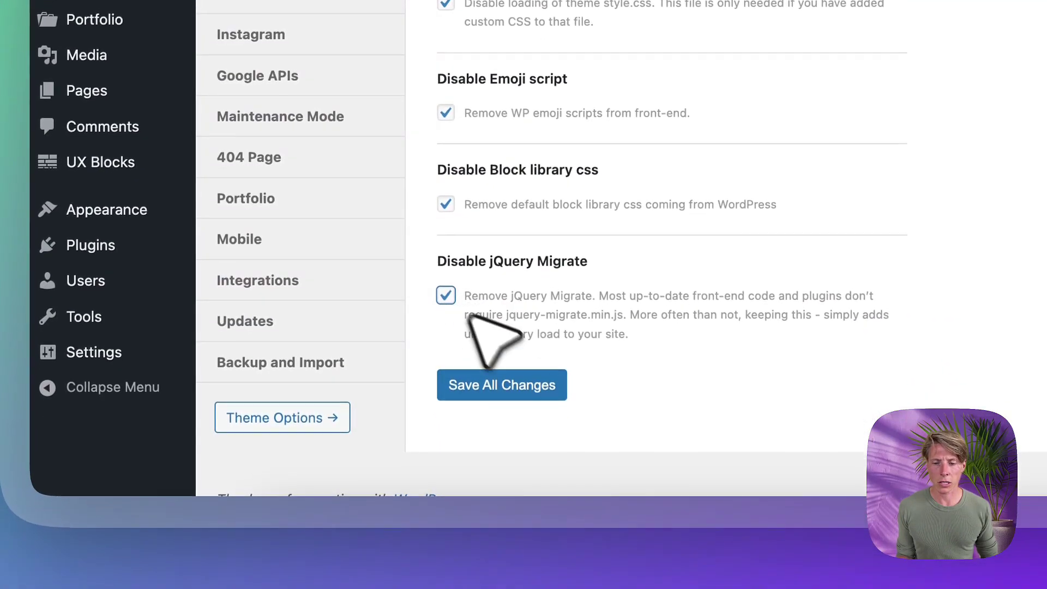
{"action": "left_click", "coordinate": [547, 382]}
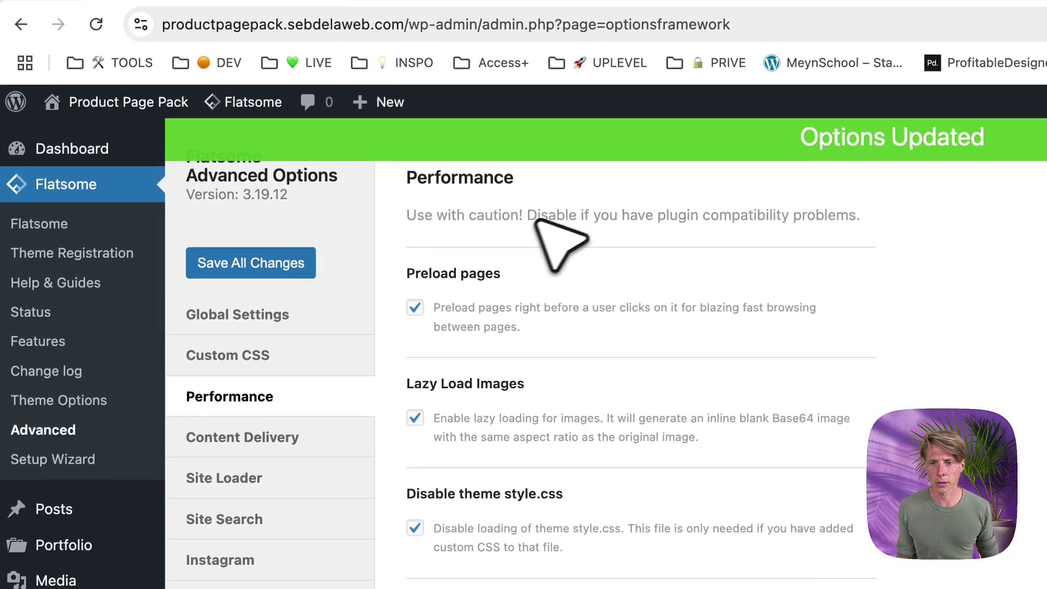
{"action": "left_click_drag", "start_coordinate": [424, 217], "coordinate": [518, 217]}
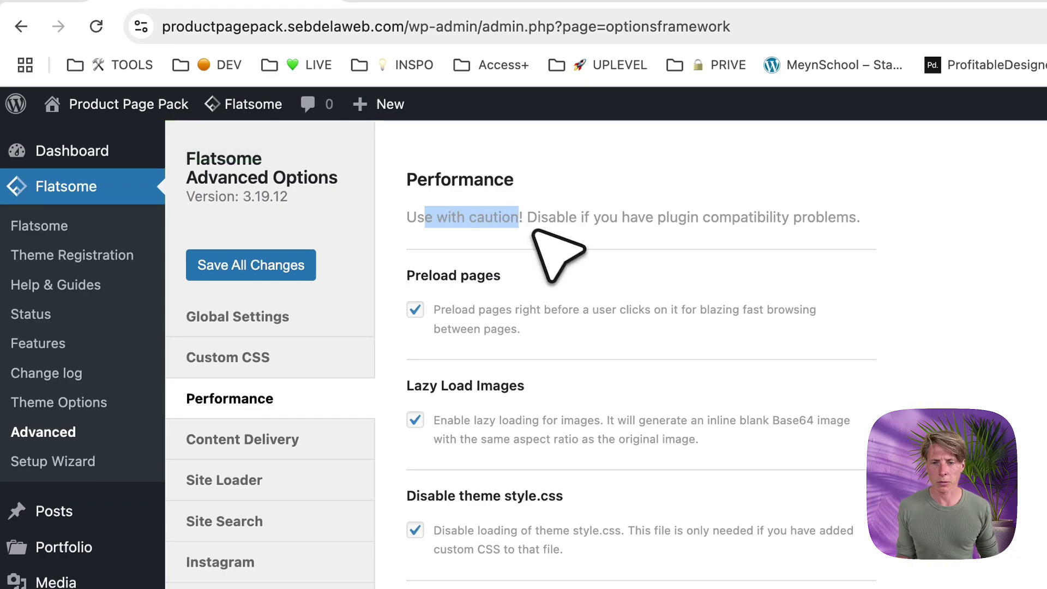
{"action": "left_click", "coordinate": [635, 226]}
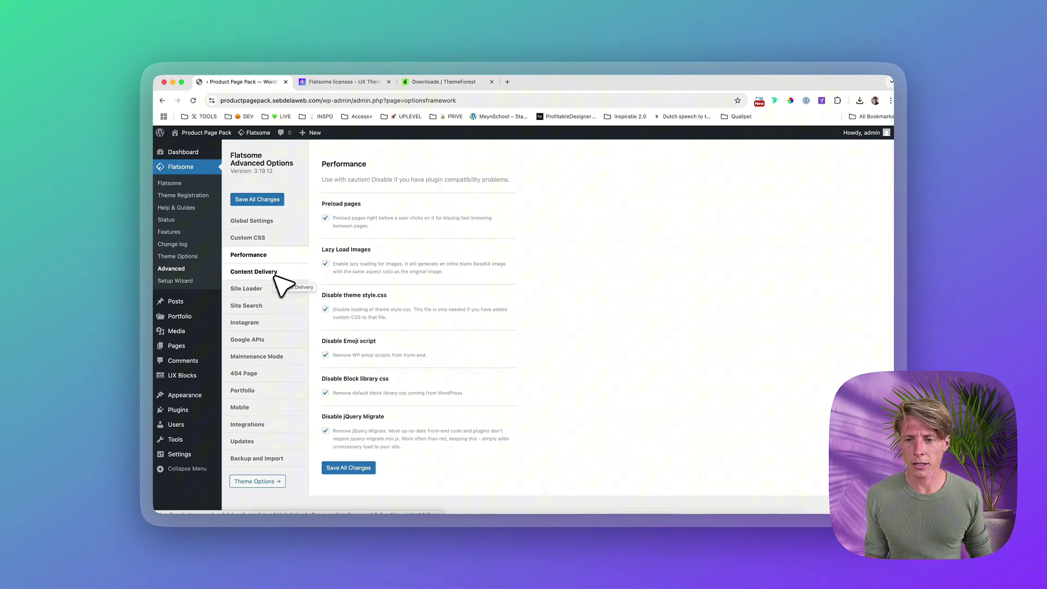
Untick Enable portfolio in Flatsome's Portfolio options and save the change
{"action": "mouse_move", "coordinate": [178, 320]}
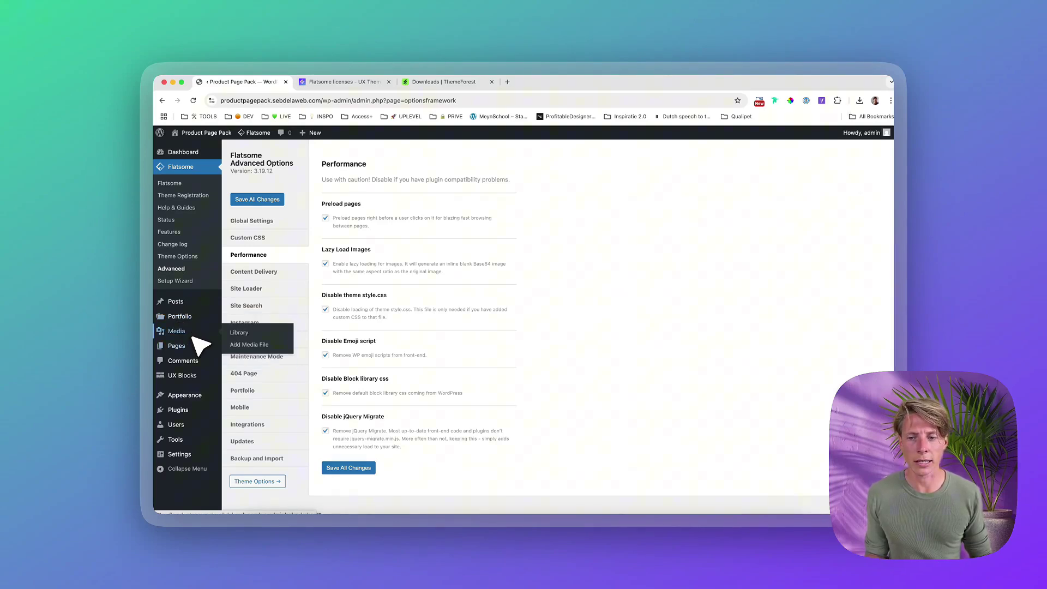
{"action": "mouse_move", "coordinate": [194, 328]}
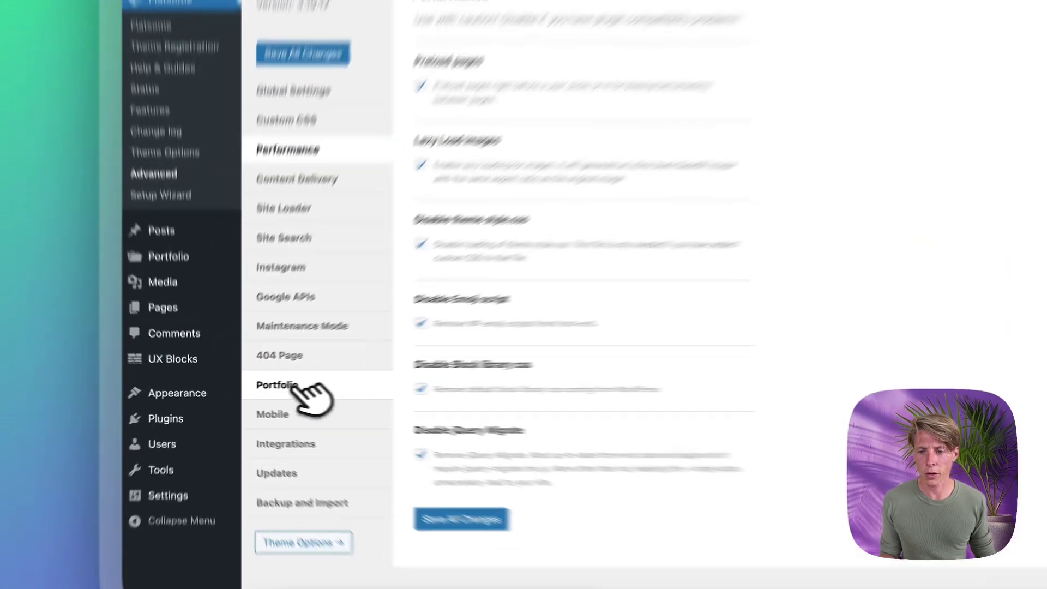
{"action": "left_click", "coordinate": [271, 386]}
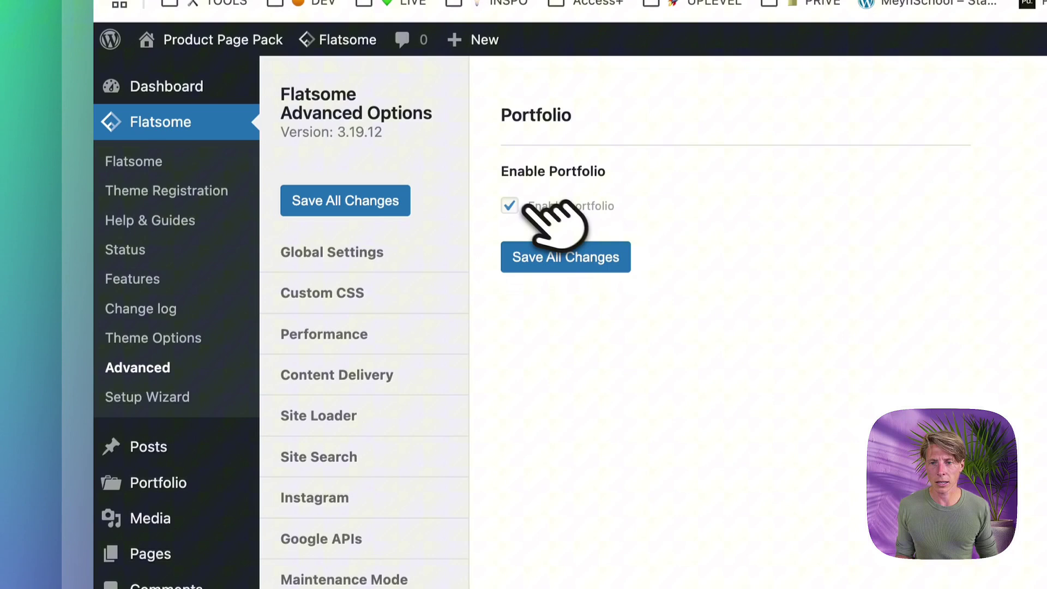
{"action": "left_click", "coordinate": [523, 206]}
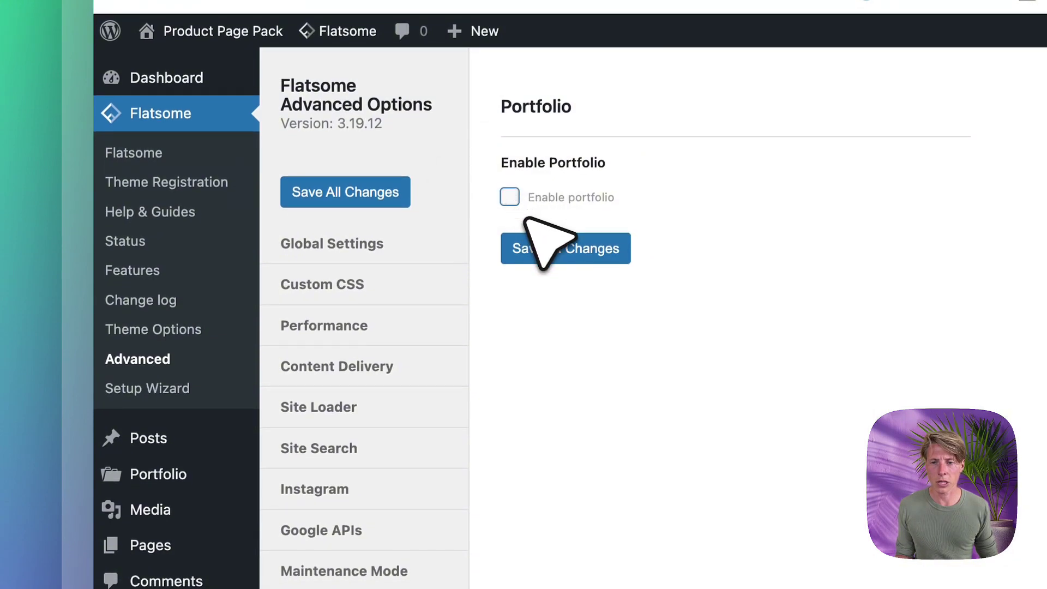
{"action": "left_click", "coordinate": [544, 248]}
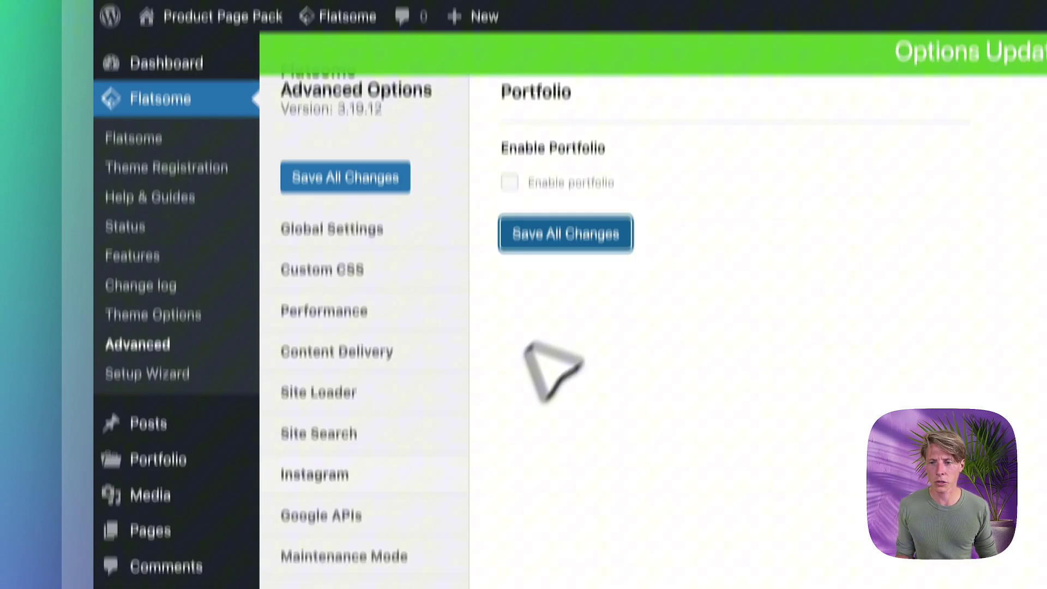
{"action": "mouse_move", "coordinate": [170, 482]}
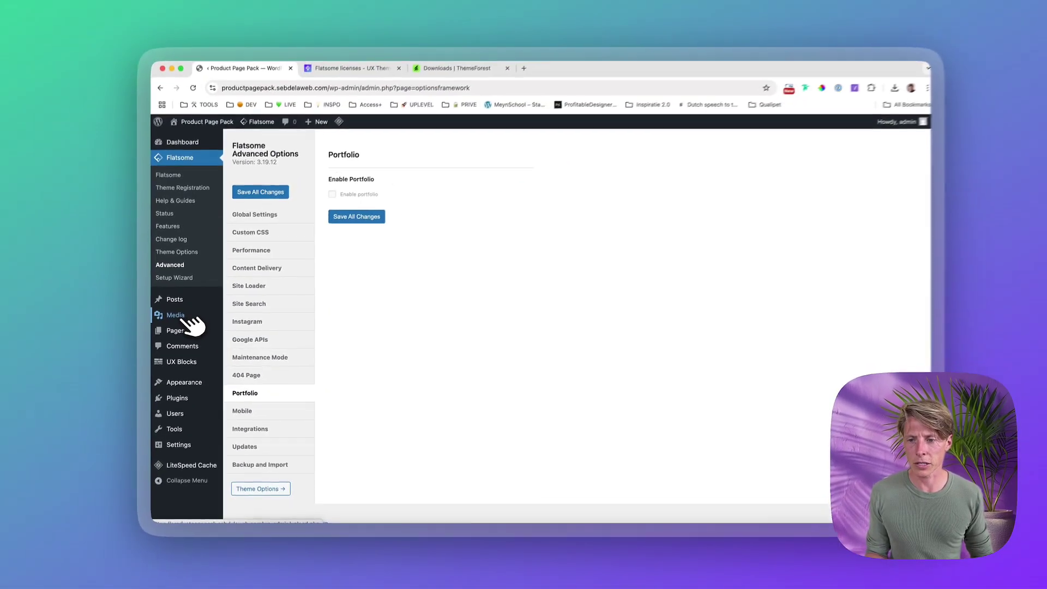
{"action": "mouse_move", "coordinate": [198, 356]}
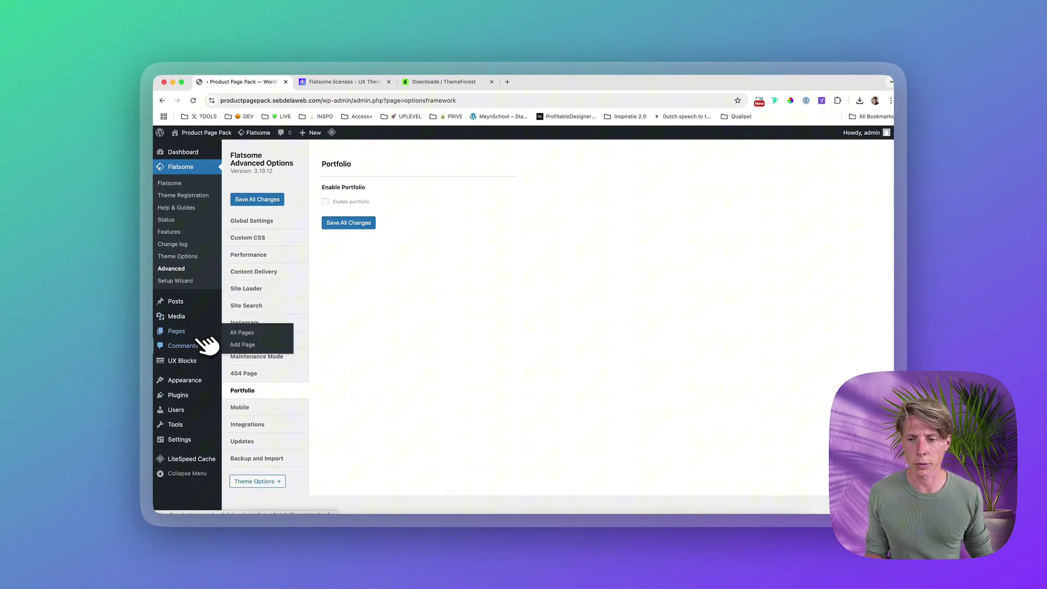
Untick Flatsome 2.0 Content Support in Global Settings and save all changes
{"action": "left_click", "coordinate": [278, 225]}
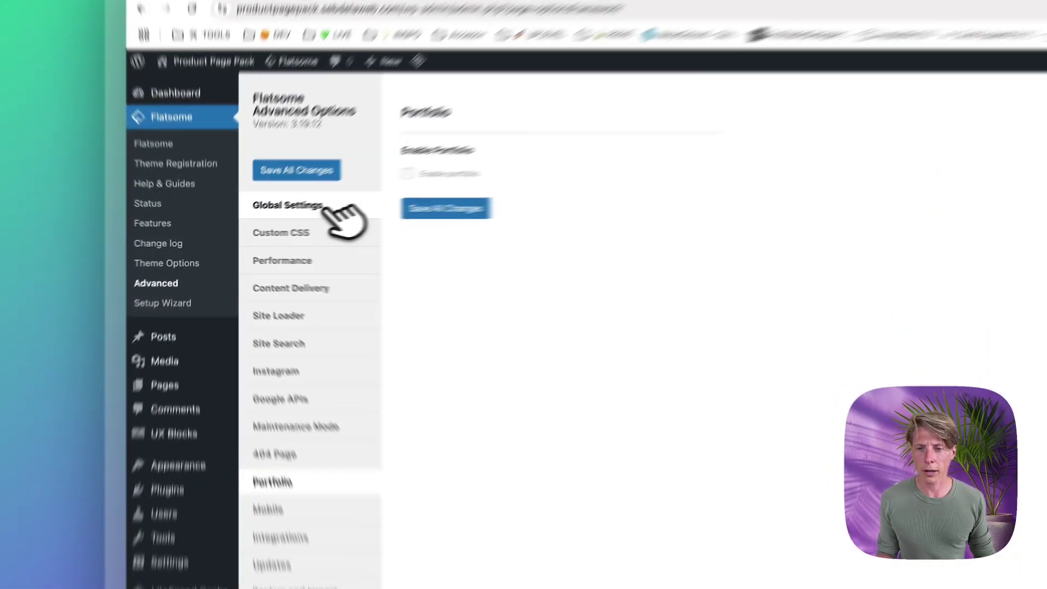
{"action": "scroll", "coordinate": [416, 377], "scroll_direction": "down", "scroll_amount": 10}
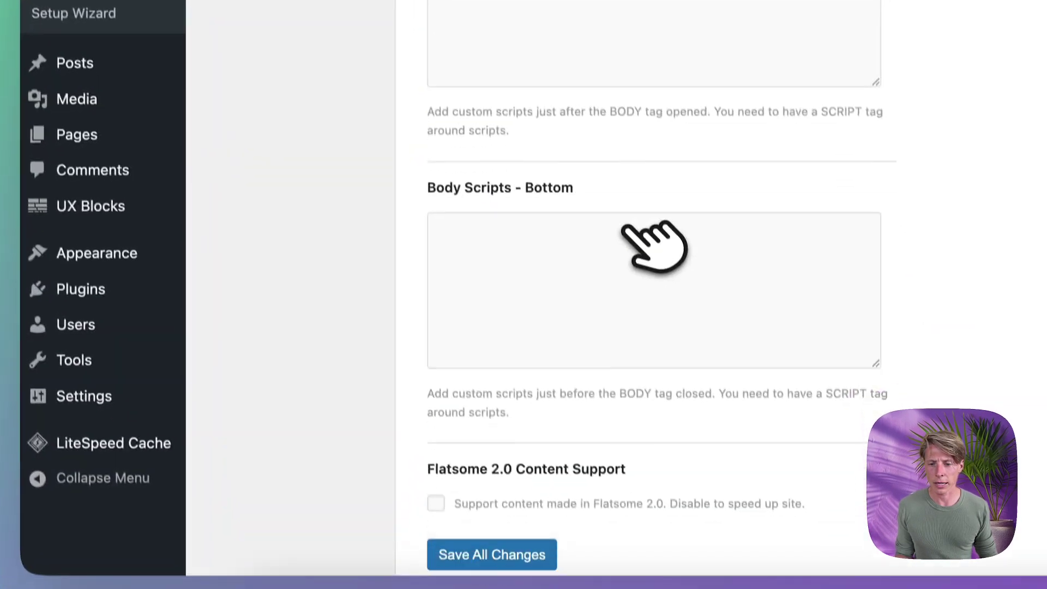
{"action": "scroll", "coordinate": [654, 246], "scroll_direction": "down", "scroll_amount": 3}
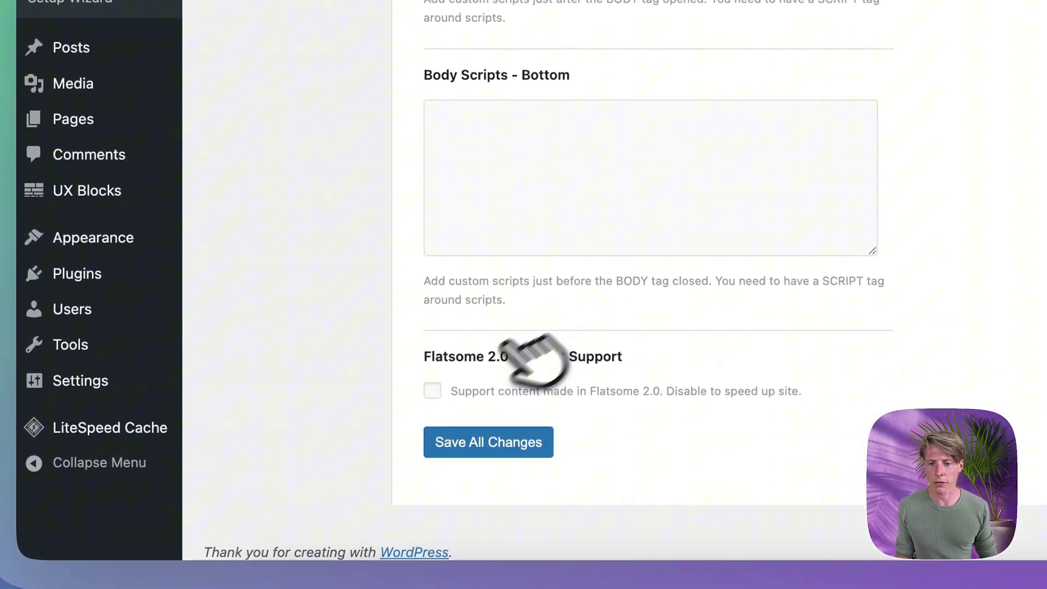
{"action": "left_click", "coordinate": [436, 391]}
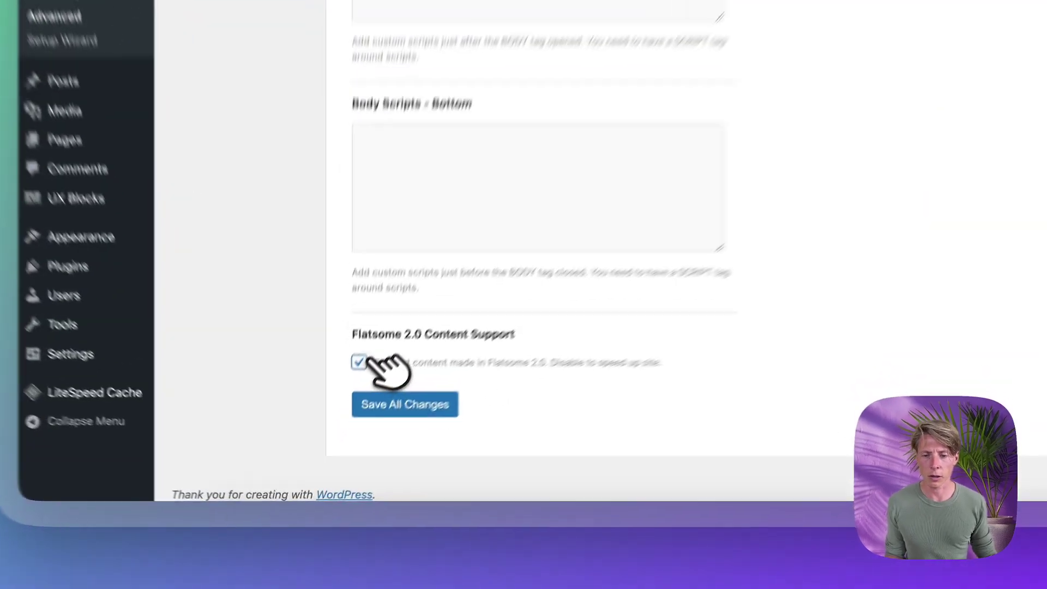
{"action": "left_click", "coordinate": [326, 443]}
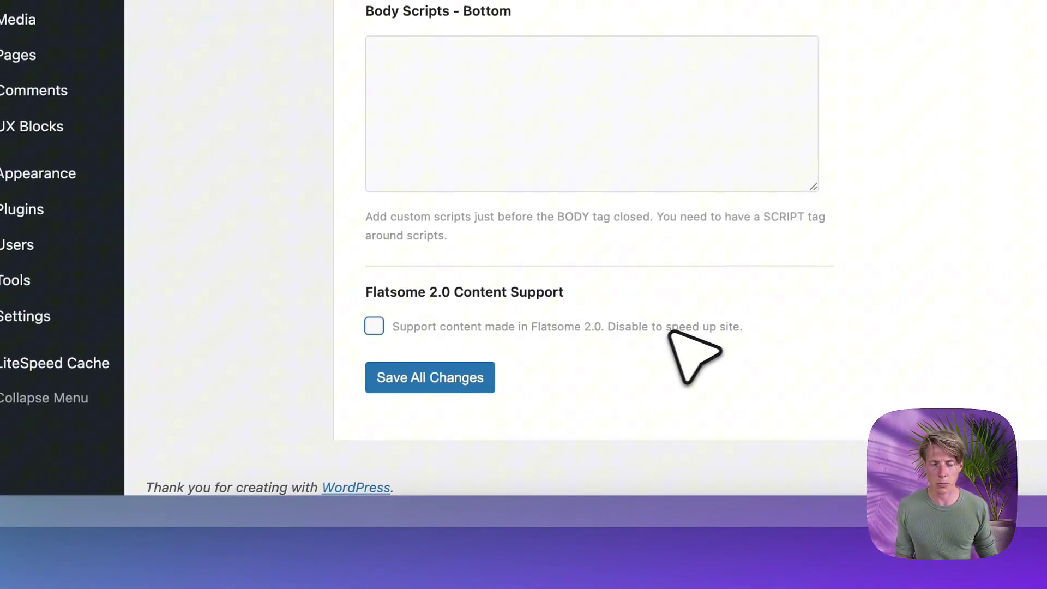
{"action": "left_click", "coordinate": [464, 379]}
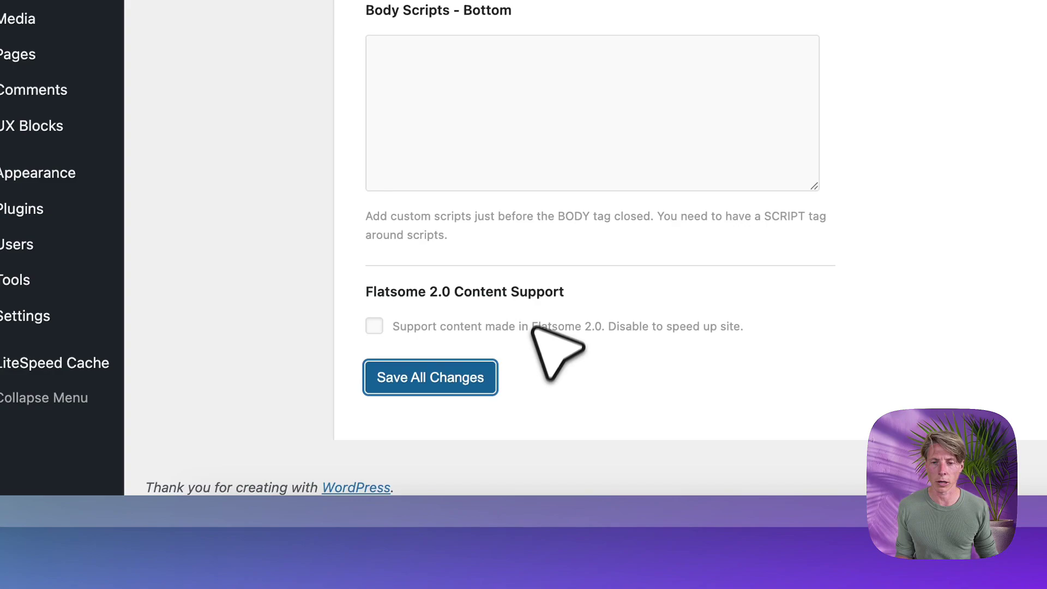
{"action": "scroll", "coordinate": [523, 349], "scroll_direction": "up", "scroll_amount": 10}
{"action": "scroll", "coordinate": [513, 360], "scroll_direction": "up", "scroll_amount": 2}
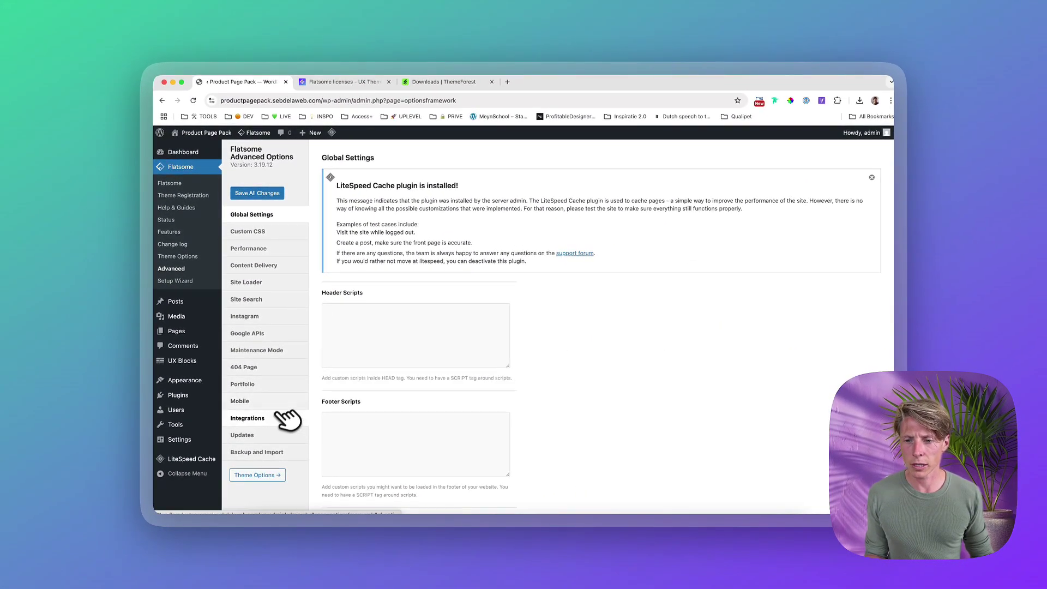
Open the site in a new tab and launch UX Builder on the Sample Page
{"action": "left_click", "coordinate": [275, 418]}
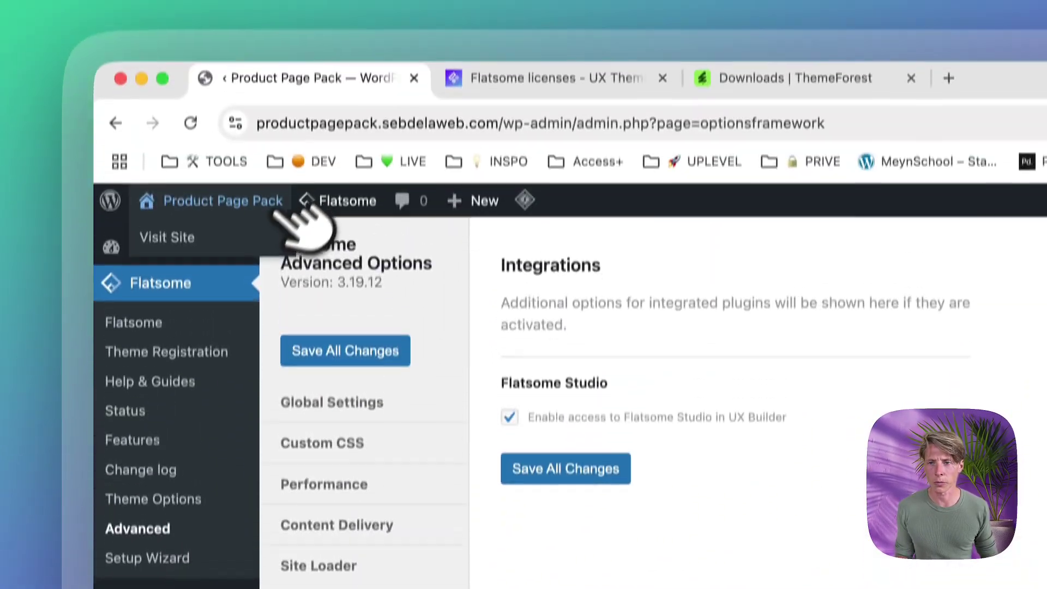
{"action": "left_click", "coordinate": [262, 21], "text": "super"}
{"action": "left_click_drag", "start_coordinate": [658, 127], "coordinate": [490, 113]}
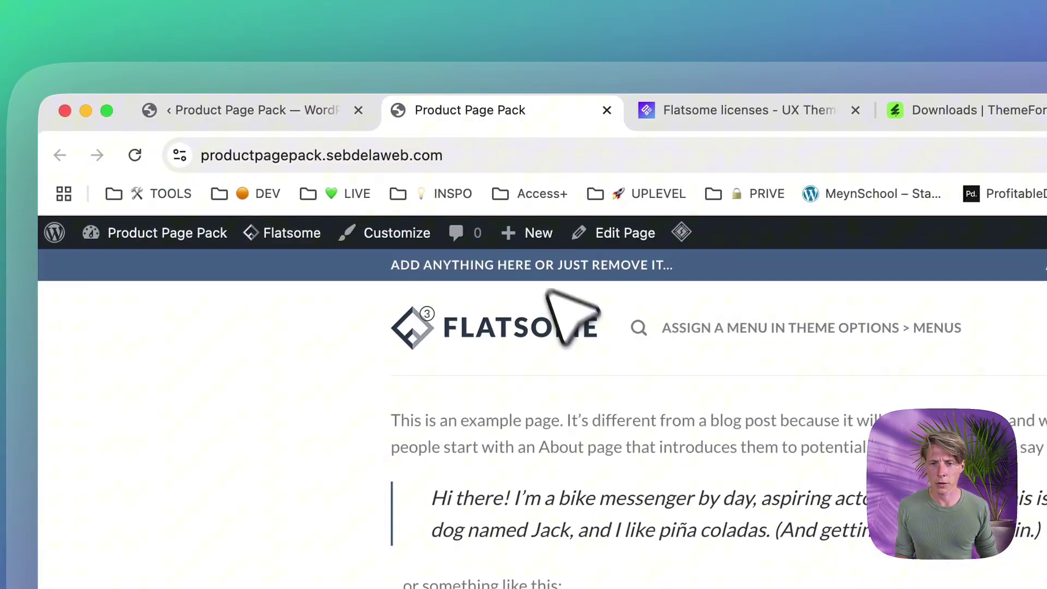
{"action": "mouse_move", "coordinate": [631, 252]}
{"action": "left_click", "coordinate": [638, 271]}
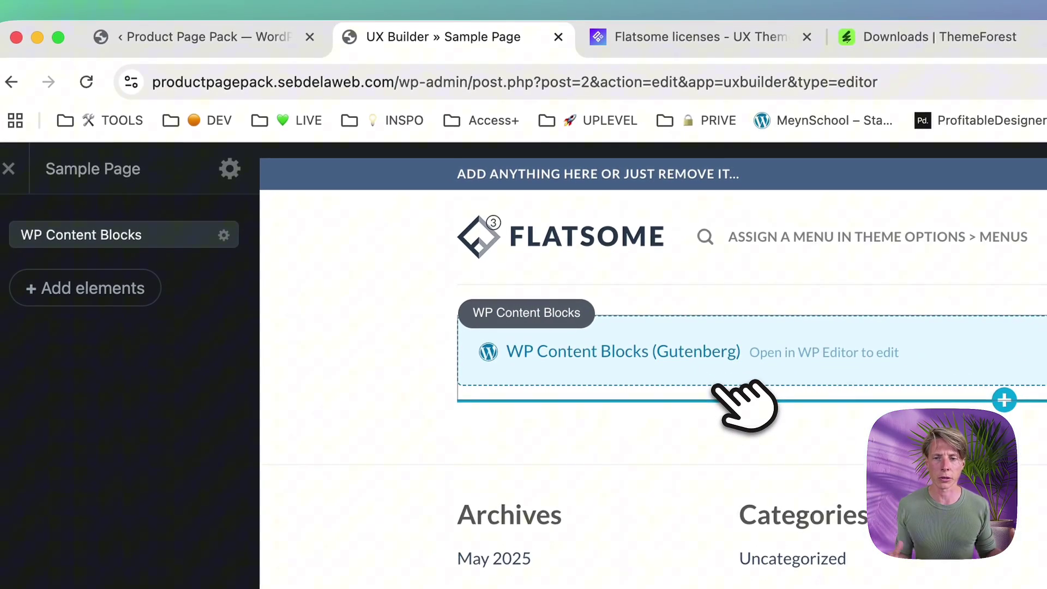
Browse the Flatsome Studio pre-designed layouts from the Add elements panel
{"action": "left_click", "coordinate": [134, 291]}
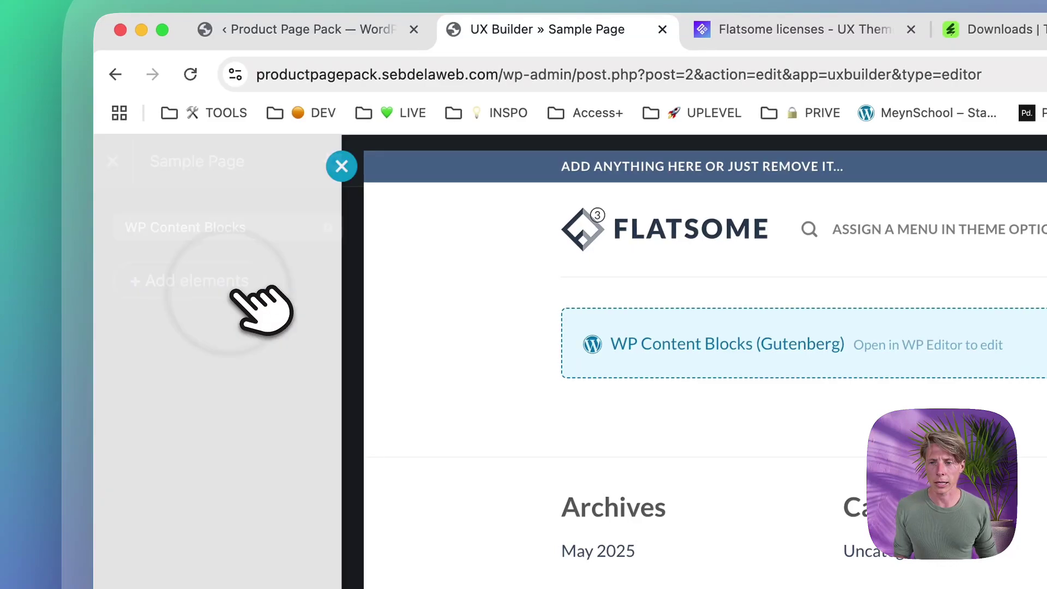
{"action": "left_click", "coordinate": [264, 261]}
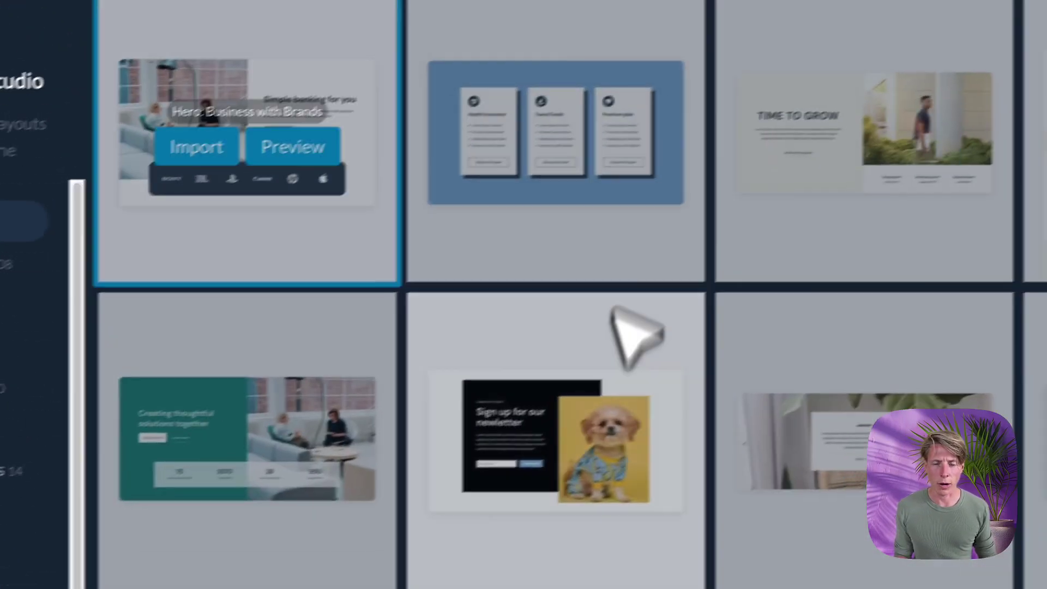
{"action": "mouse_move", "coordinate": [850, 576]}
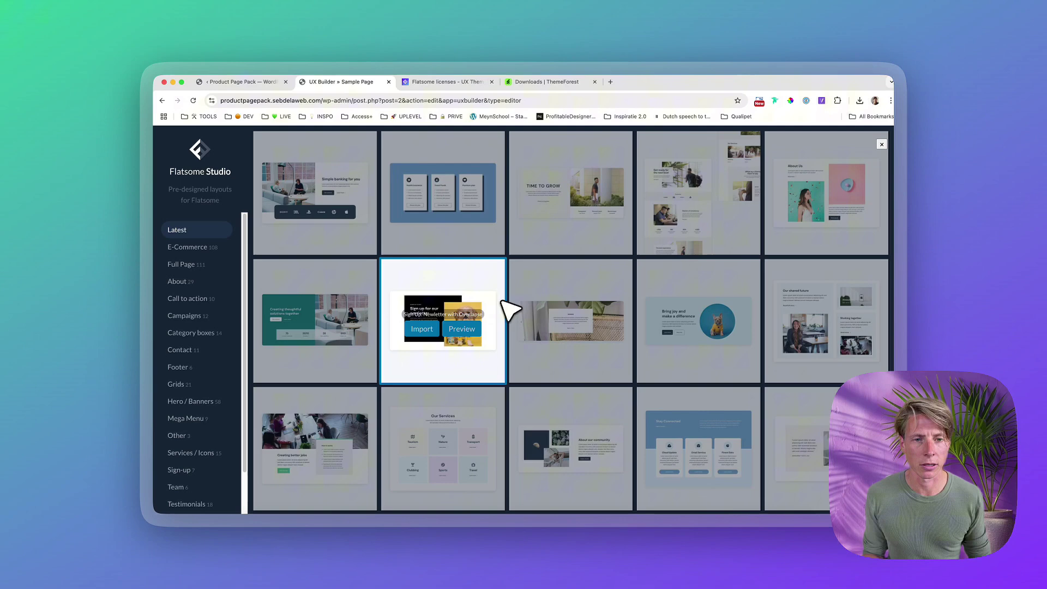
{"action": "mouse_move", "coordinate": [525, 311]}
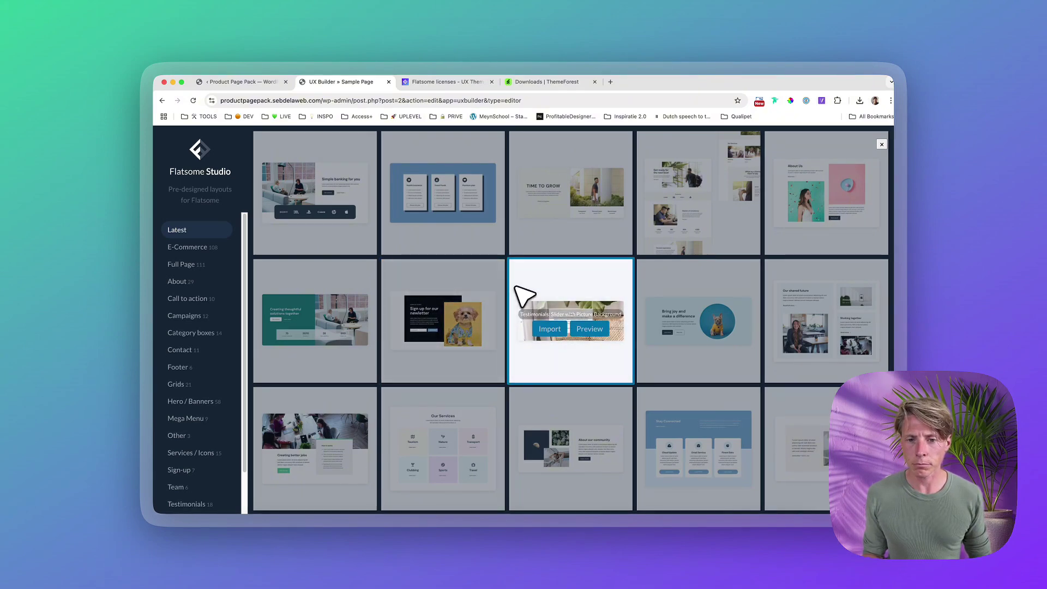
{"action": "mouse_move", "coordinate": [770, 180]}
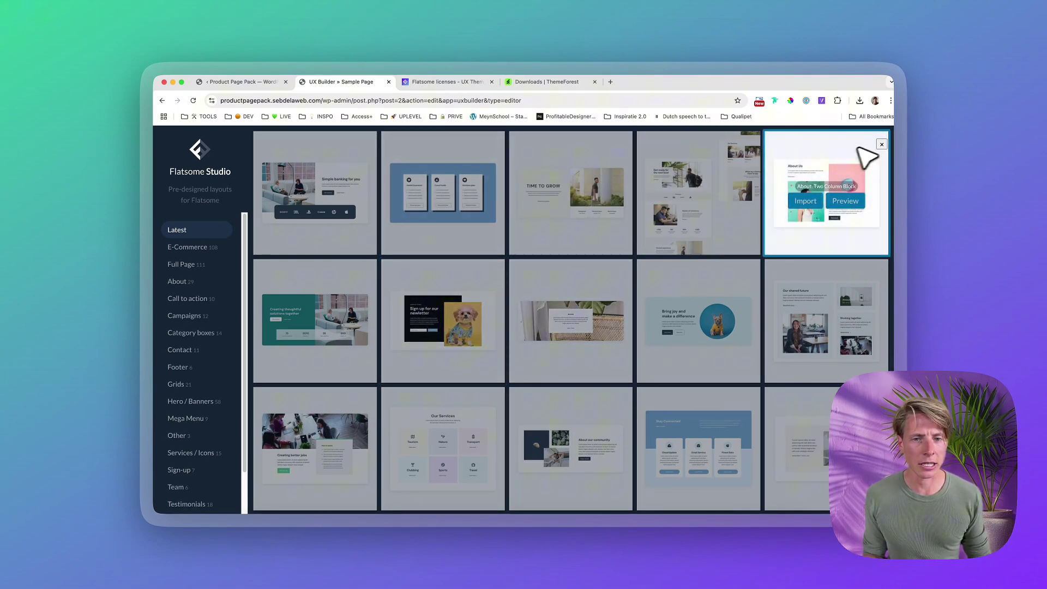
{"action": "mouse_move", "coordinate": [624, 285]}
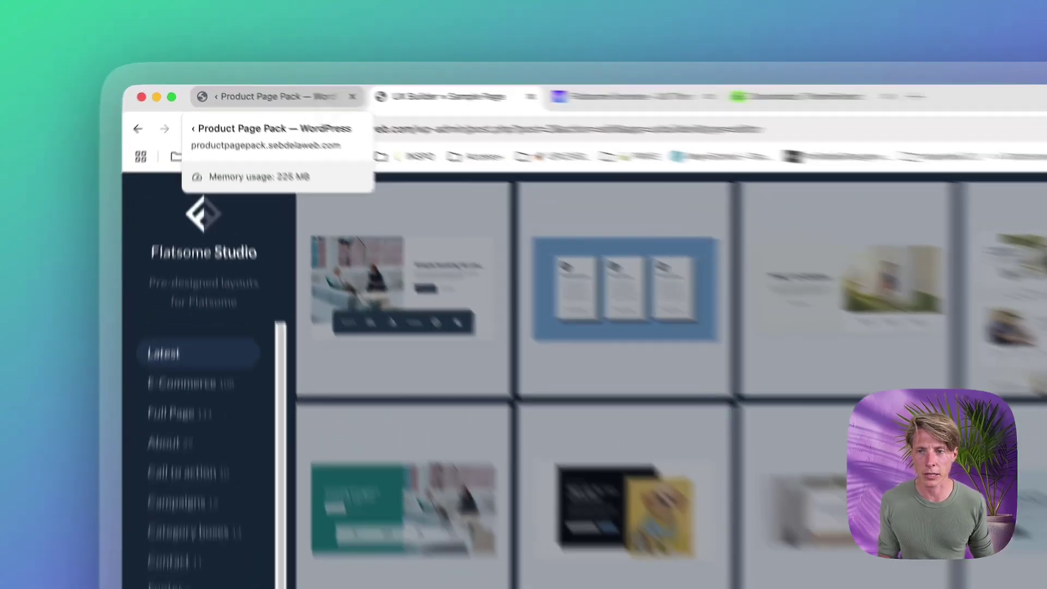
Back in Flatsome Advanced options, untick Enable access to Flatsome Studio in UX Builder and save
{"action": "left_click", "coordinate": [265, 84]}
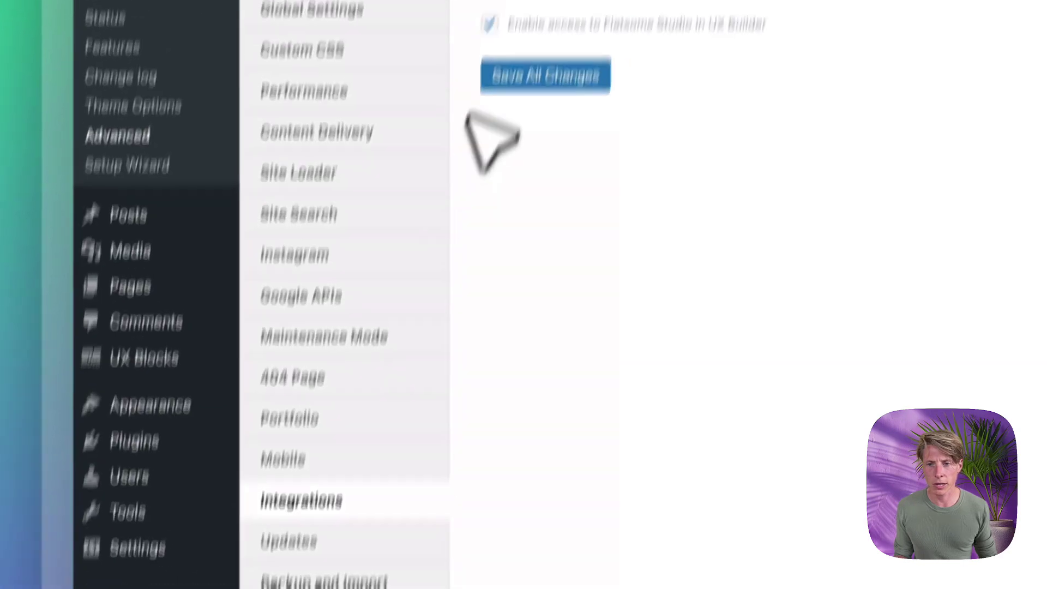
{"action": "left_click", "coordinate": [489, 24]}
{"action": "left_click", "coordinate": [545, 75]}
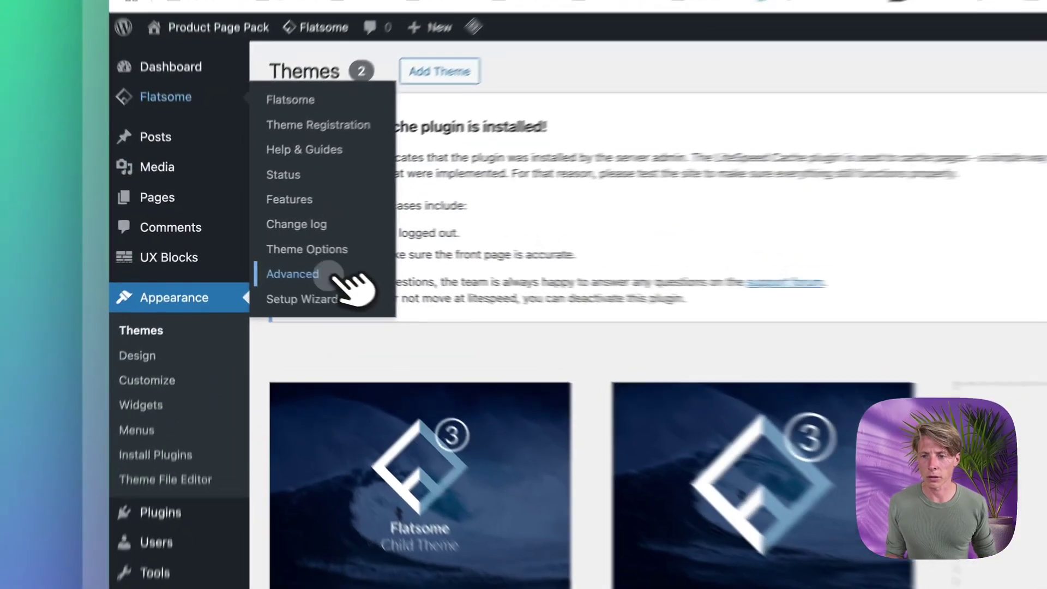
{"action": "left_click", "coordinate": [256, 254]}
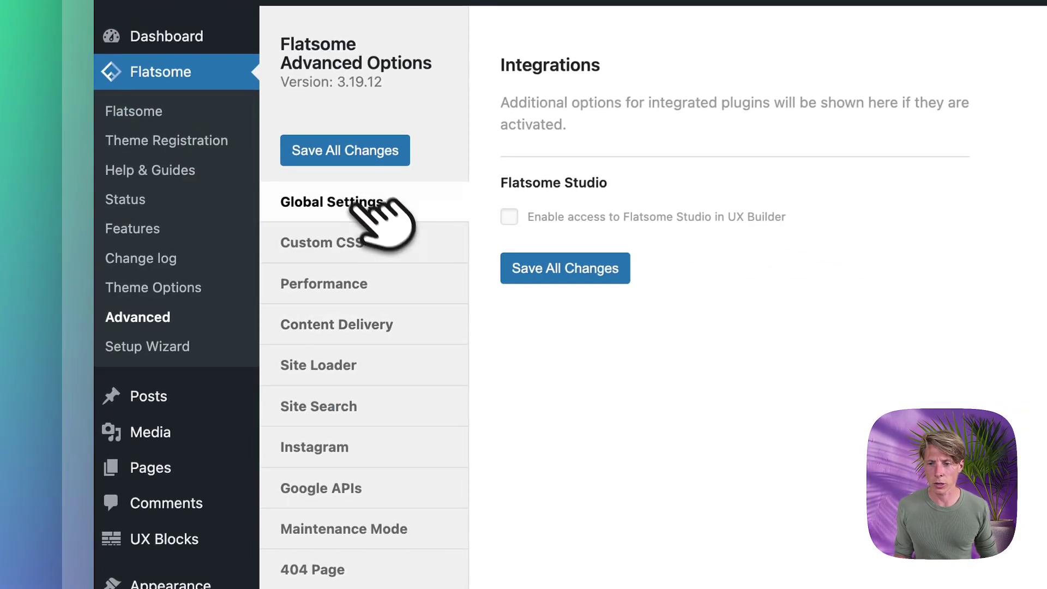
{"action": "scroll", "coordinate": [327, 175], "scroll_direction": "up", "scroll_amount": 5}
{"action": "left_click", "coordinate": [218, 196]}
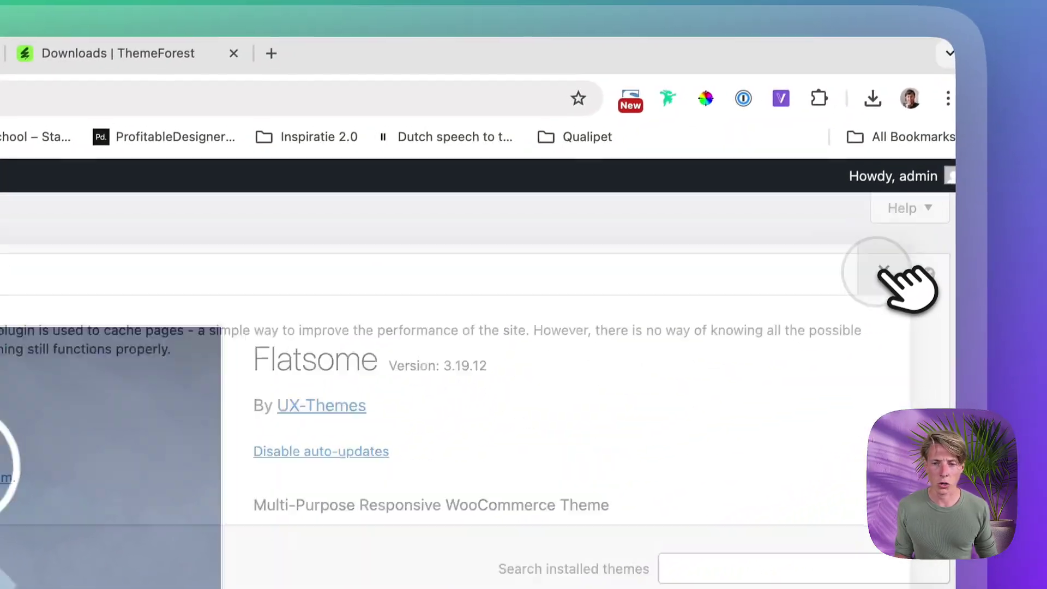
{"action": "left_click", "coordinate": [905, 210]}
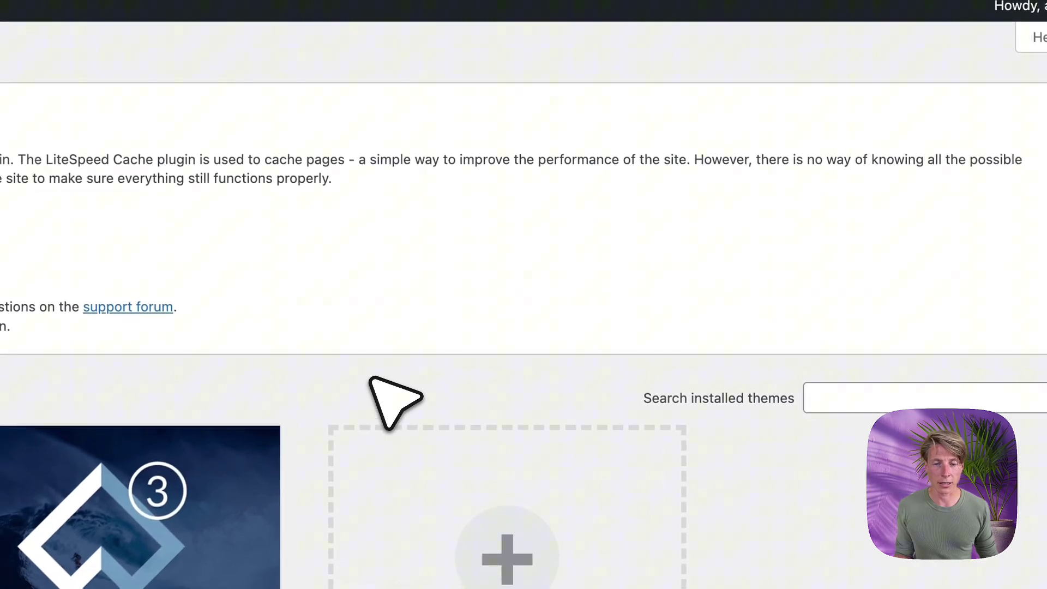